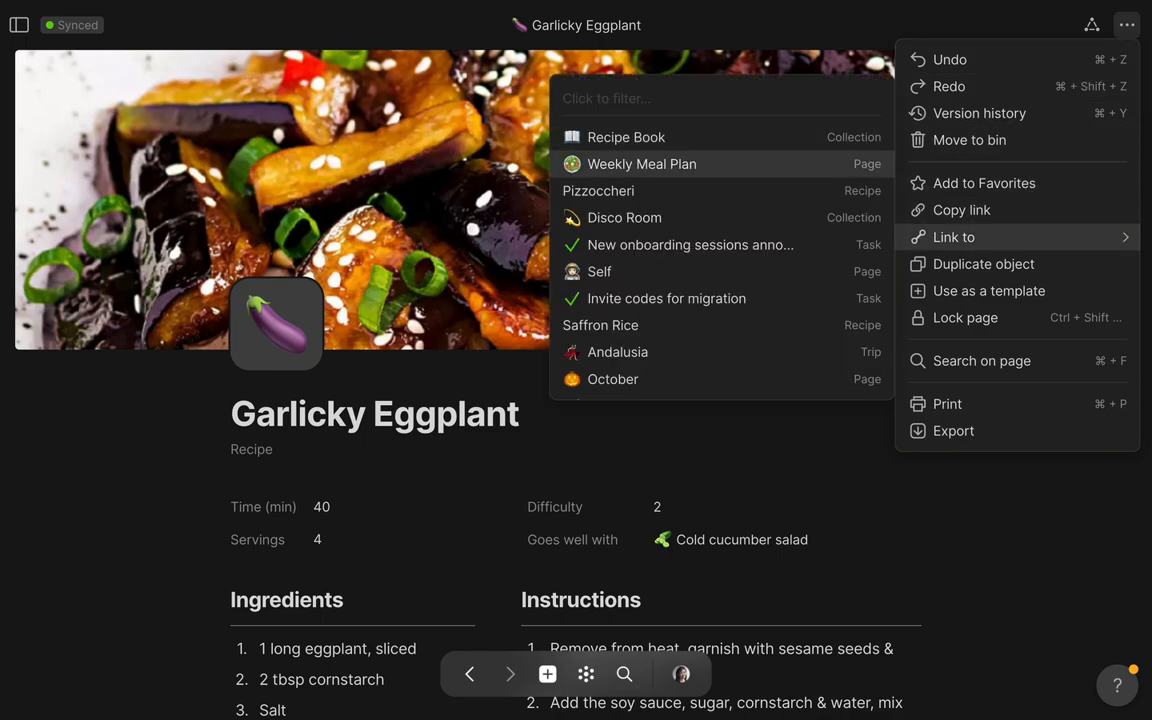
Link the Garlicky Eggplant recipe to the Weekly Meal Plan page and open that page to view the meal table and grocery list
left_click(641, 164)
left_click(784, 670)
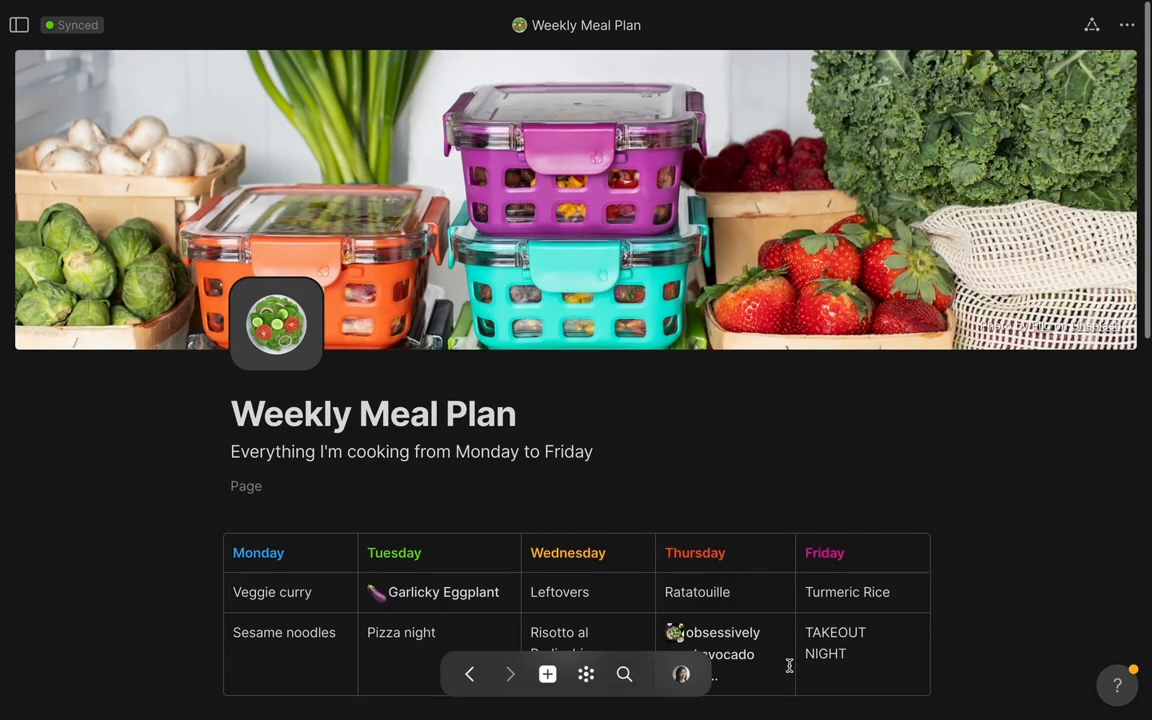
scroll(789, 665, "down", 3)
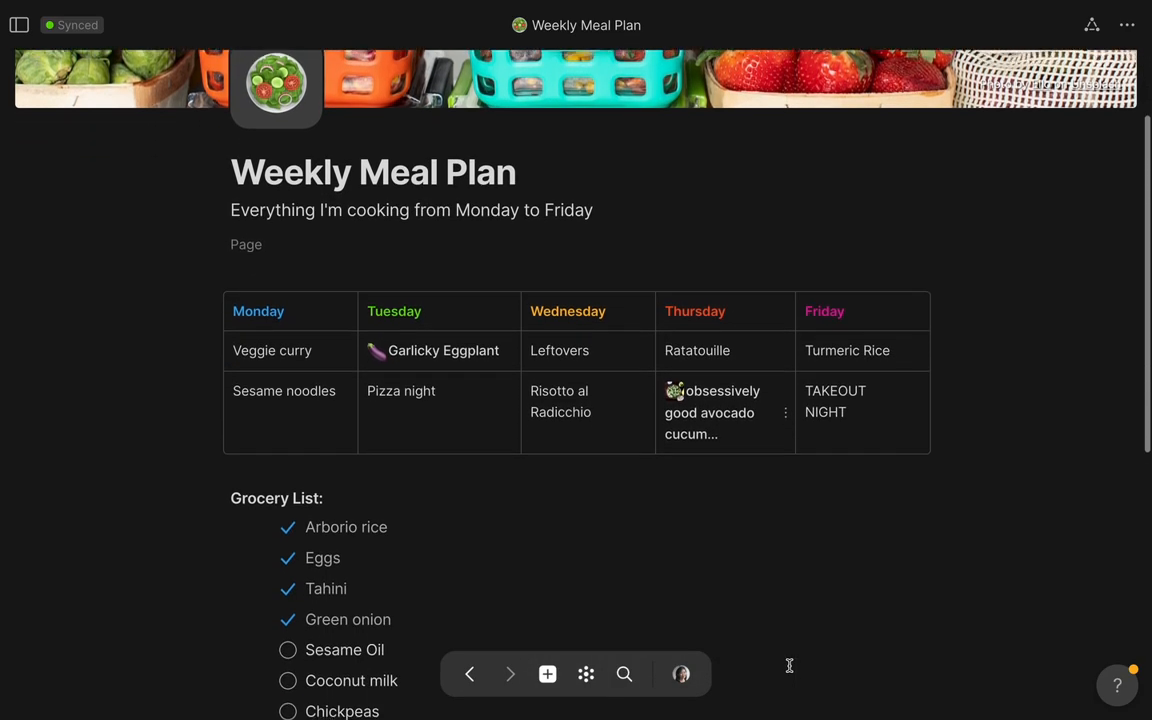
Create a new object type called Ingredient and give it the broccoli icon
left_click(637, 230)
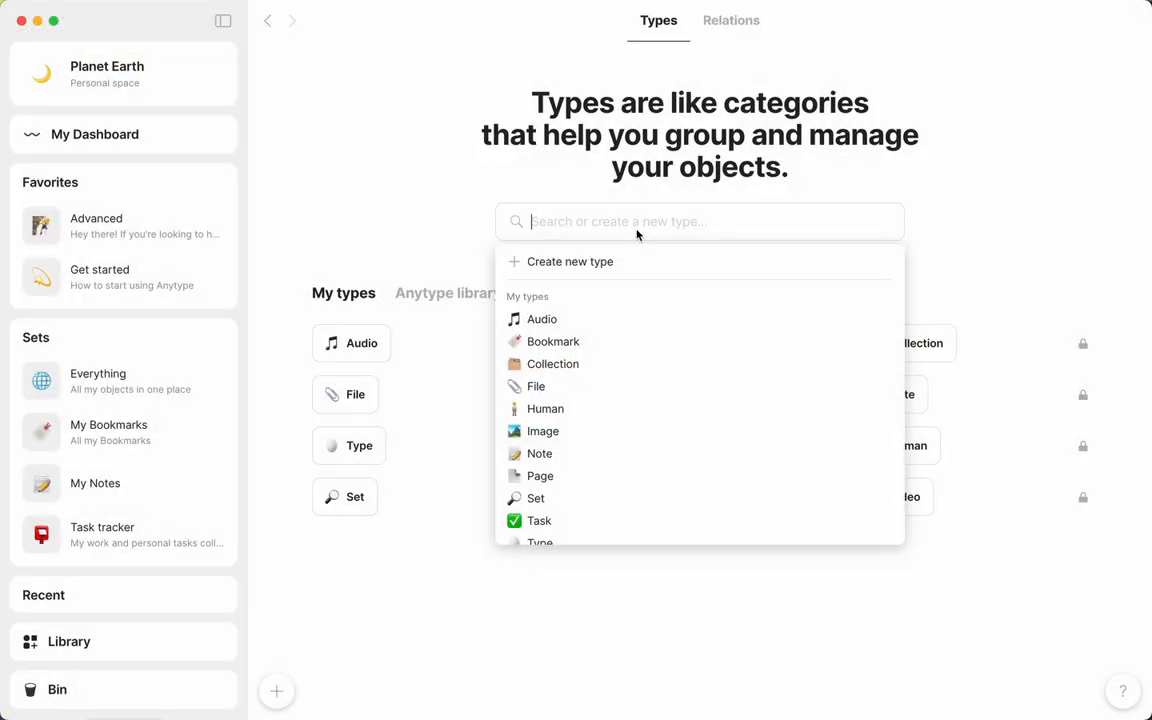
type("Ingredient")
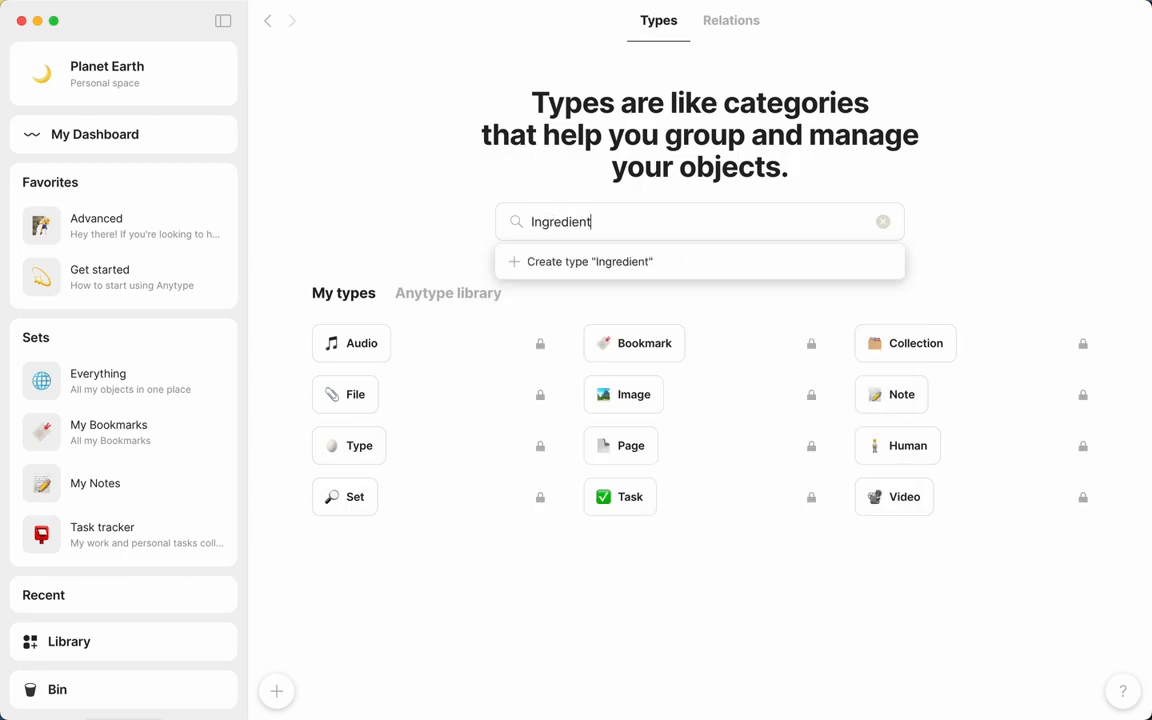
key("Return")
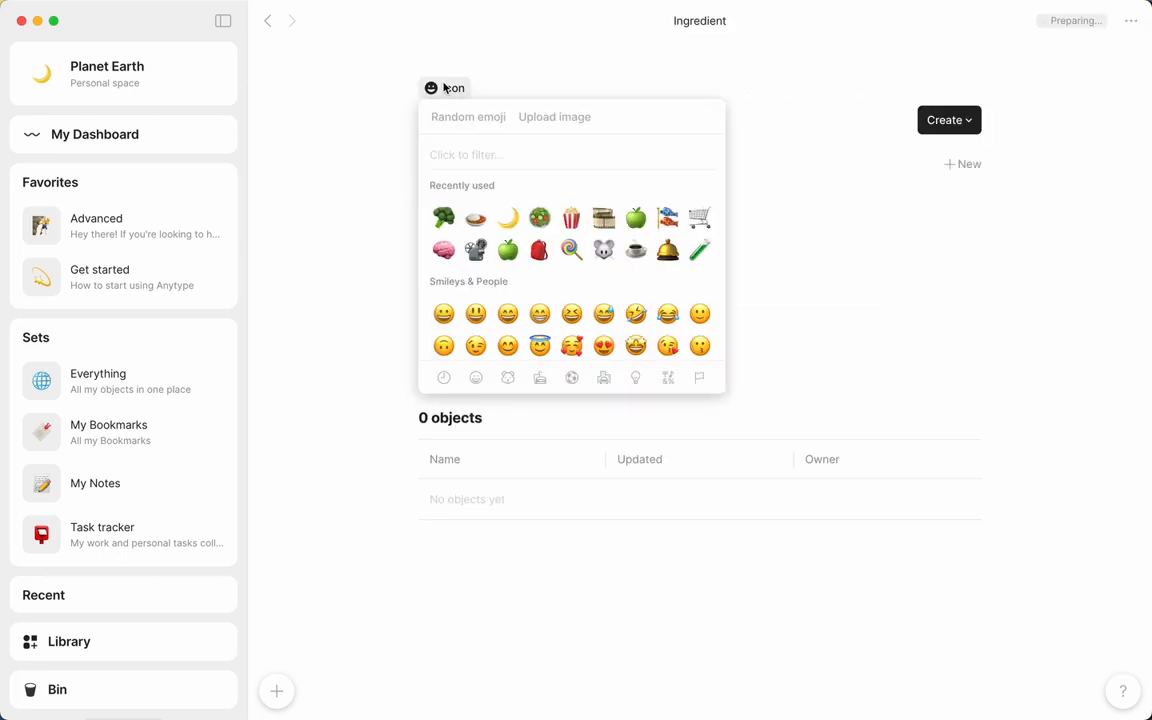
left_click(441, 219)
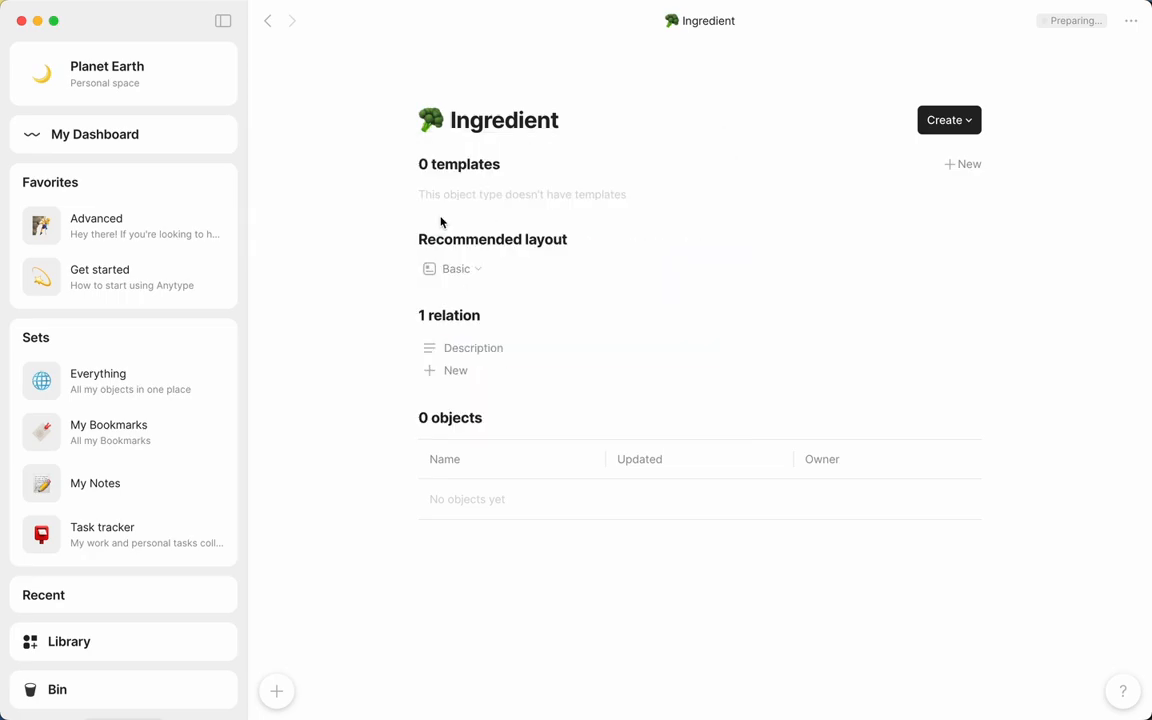
Return to the type library and create a Recipe type with the plate-of-food icon
left_click(268, 31)
left_click(625, 221)
type("Recipe")
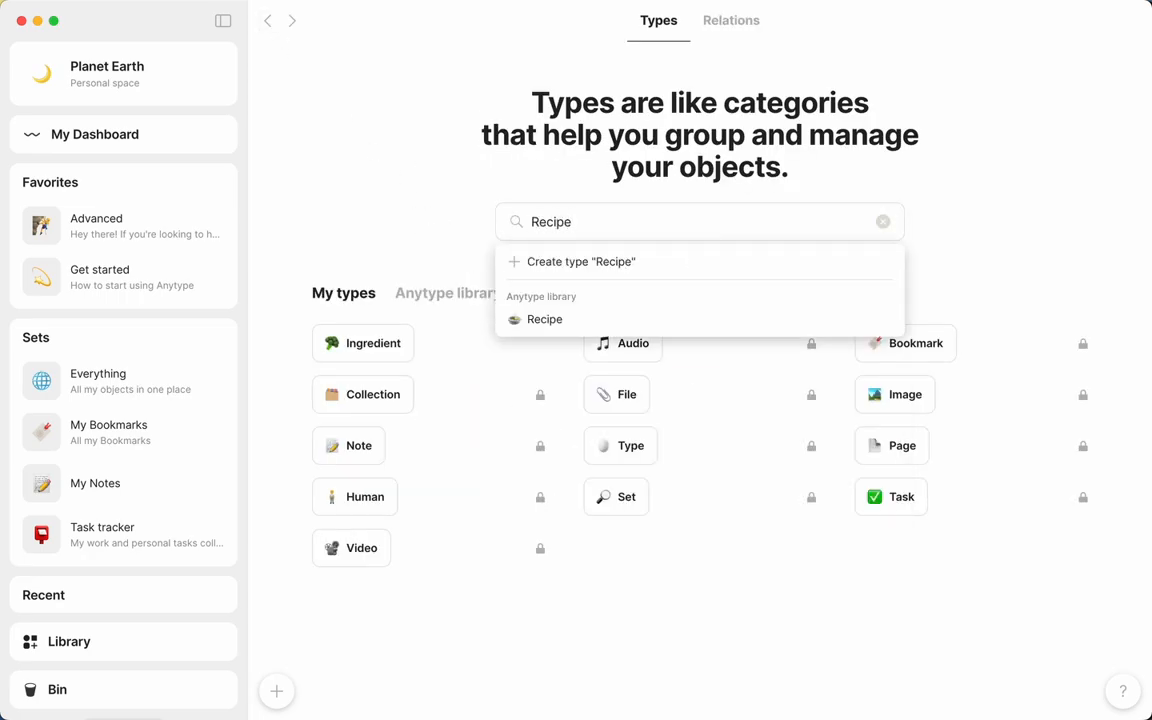
key("Return")
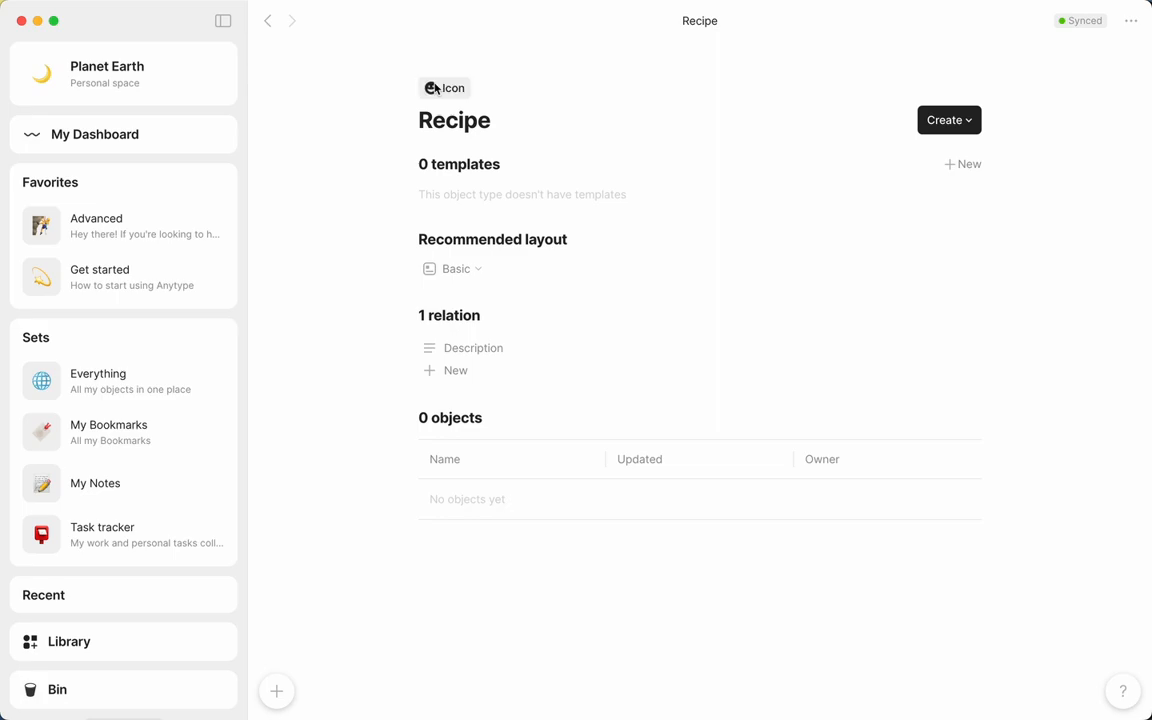
left_click(476, 219)
Add the relations Tag and Servings to the Recipe type
left_click(463, 369)
type("Tag")
left_click(485, 491)
left_click(458, 395)
type("Servings")
key("Return")
Create an Ingredients relation of type Object on the Recipe type, limited to the Ingredient object type
left_click(456, 416)
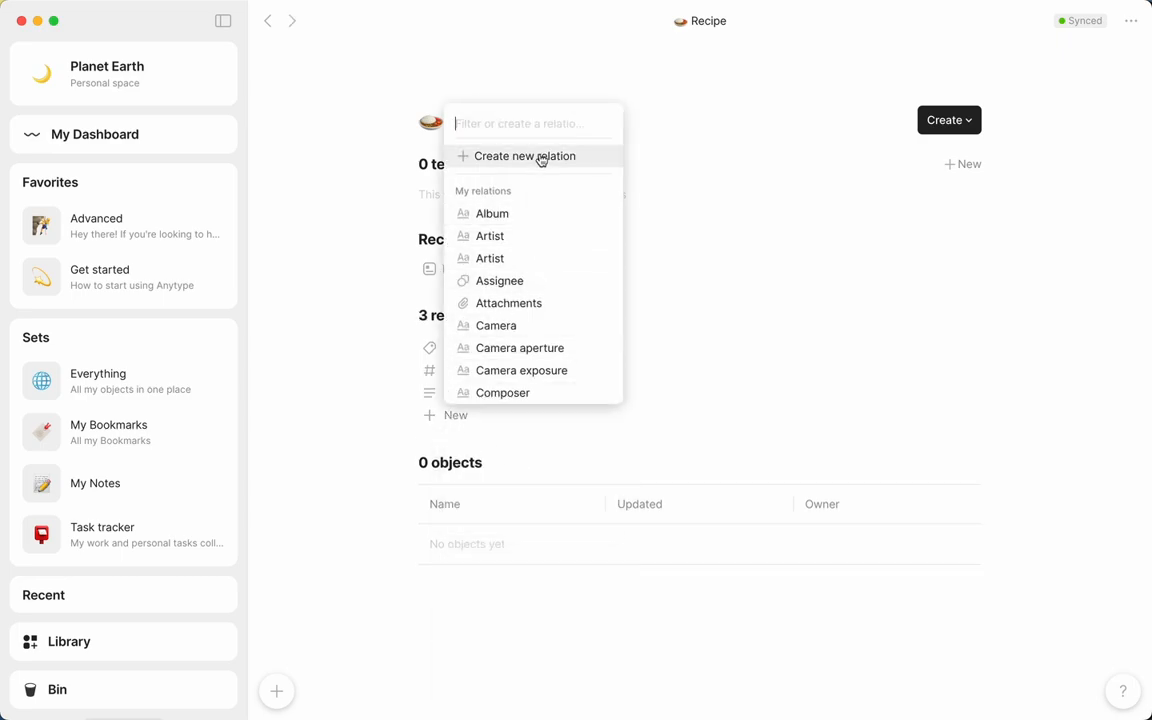
type("Ingredients")
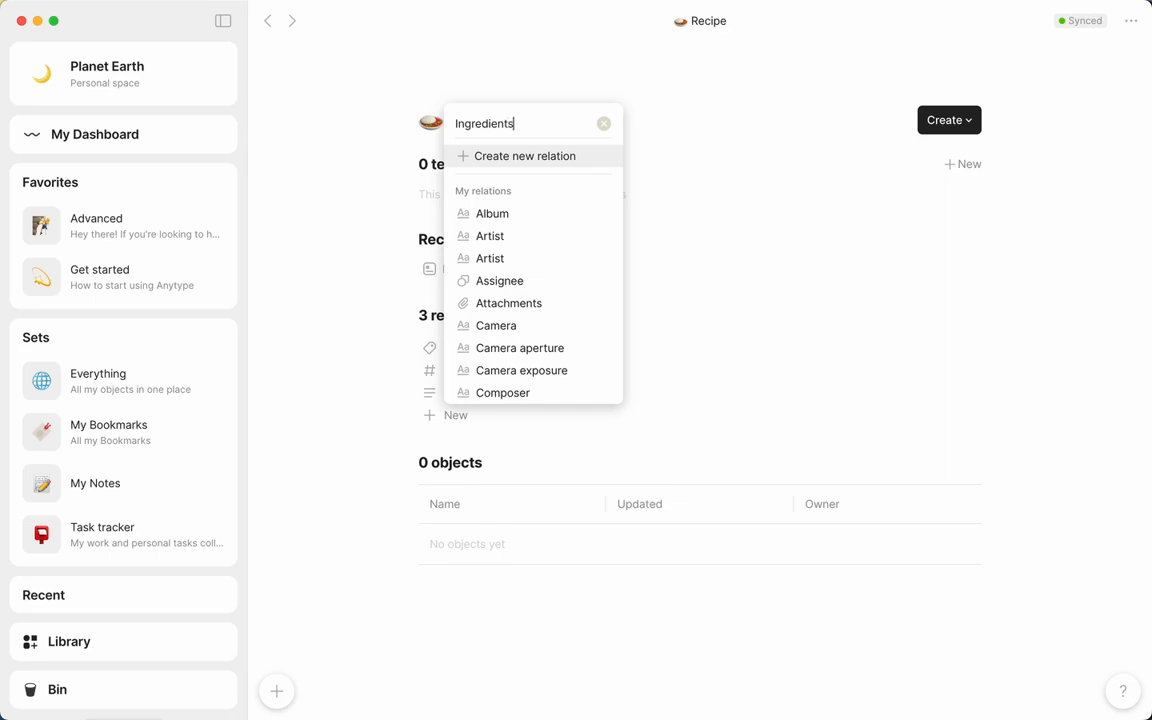
key("Return")
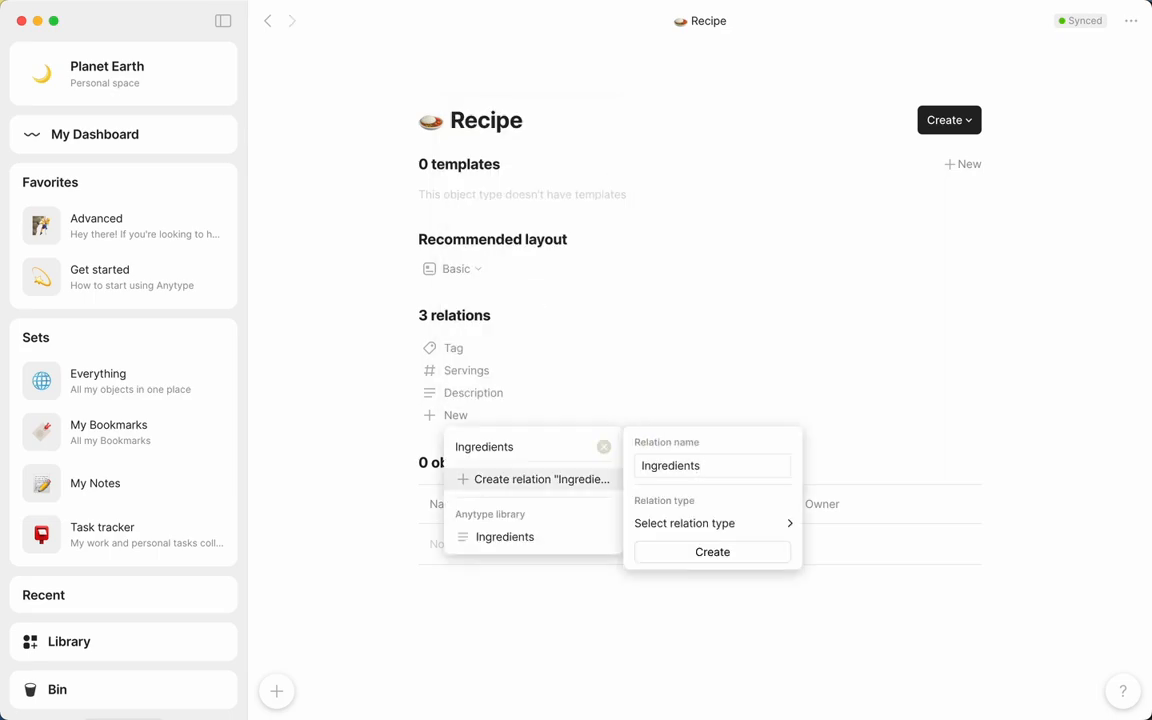
left_click(712, 522)
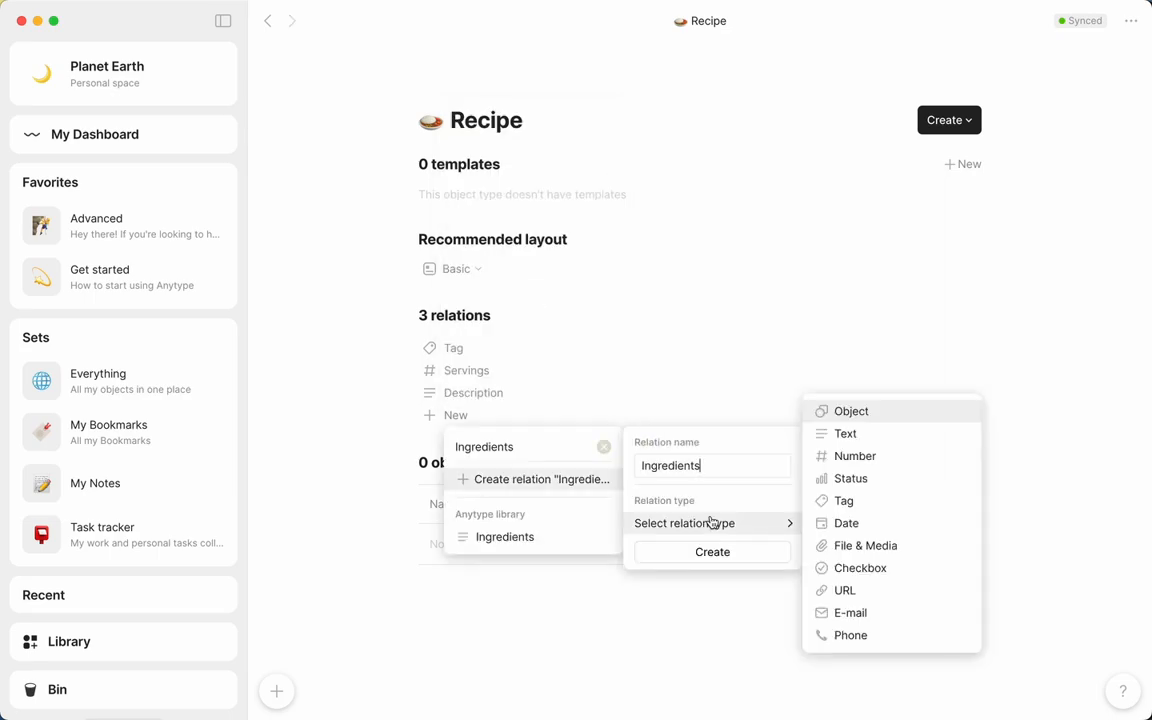
left_click(852, 412)
mouse_move(757, 582)
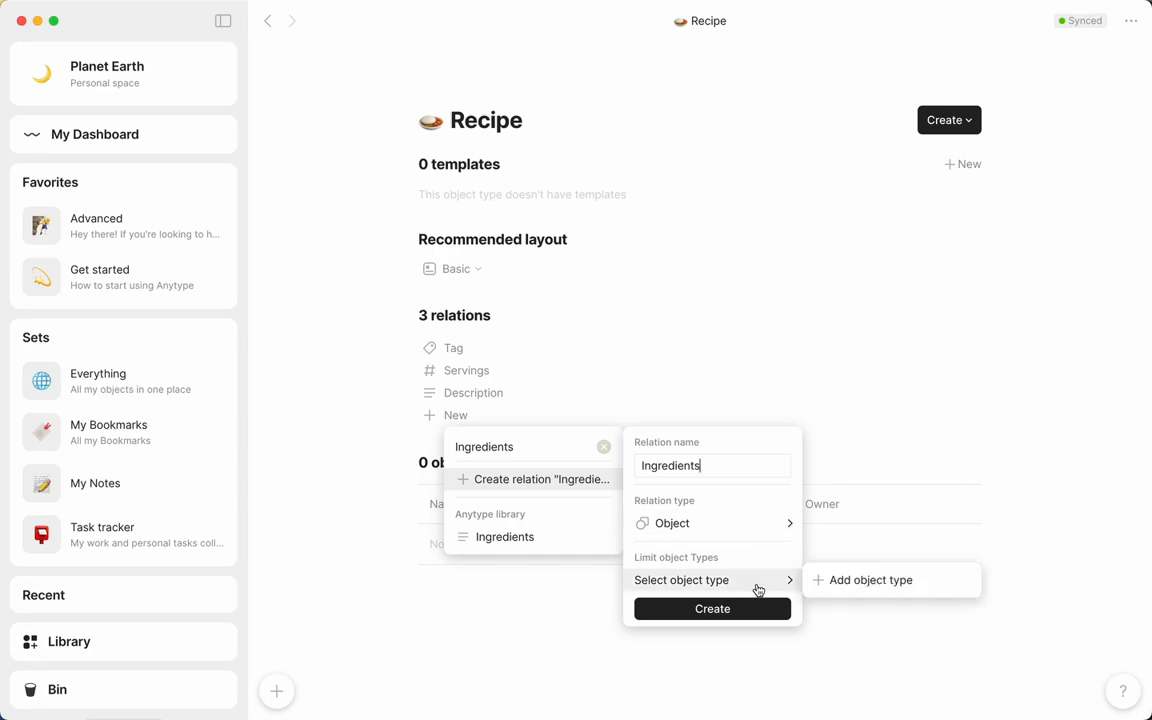
left_click(848, 584)
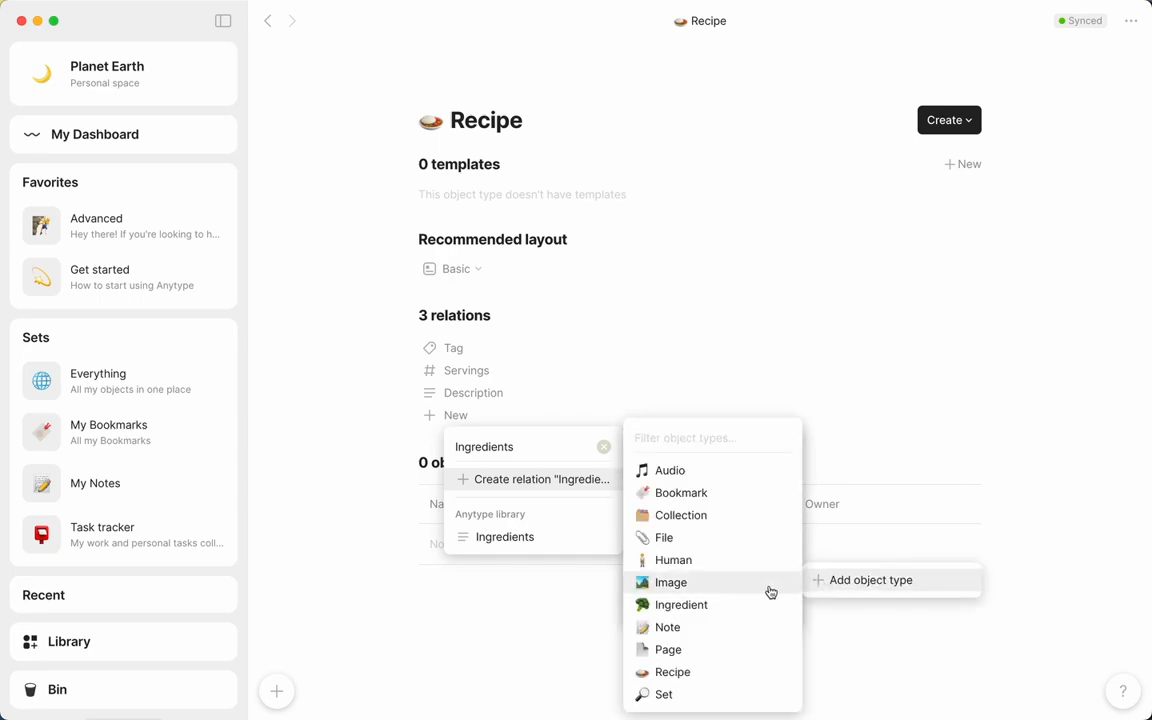
left_click(740, 604)
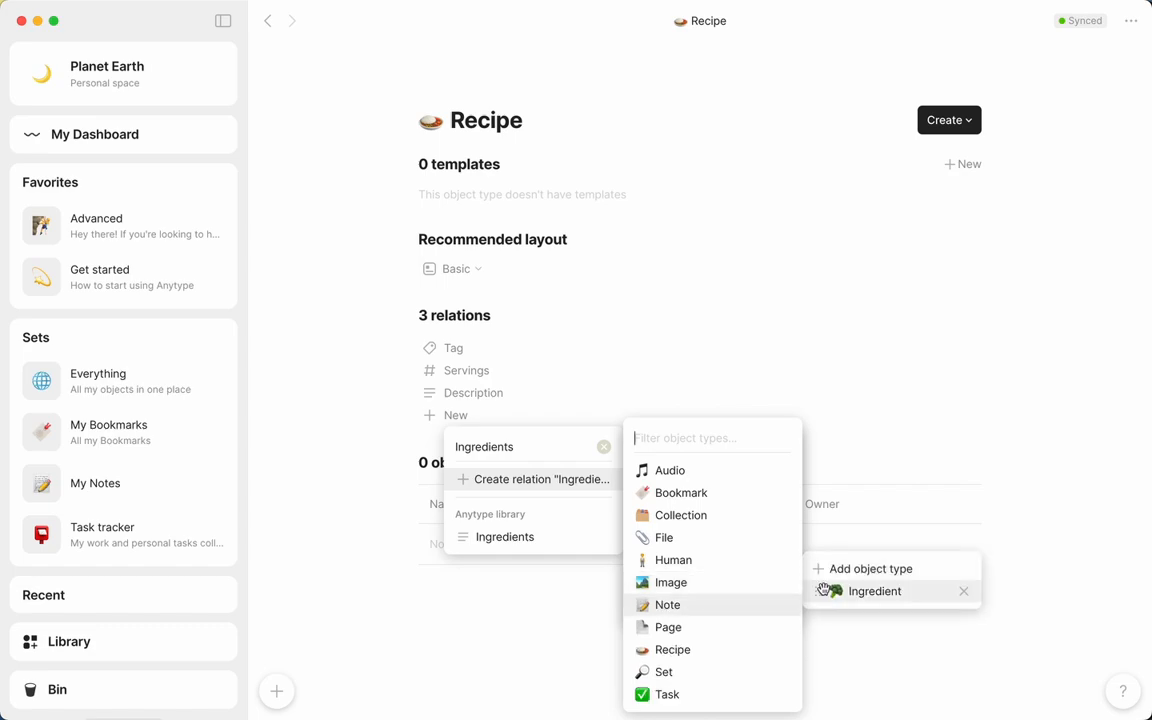
left_click(750, 614)
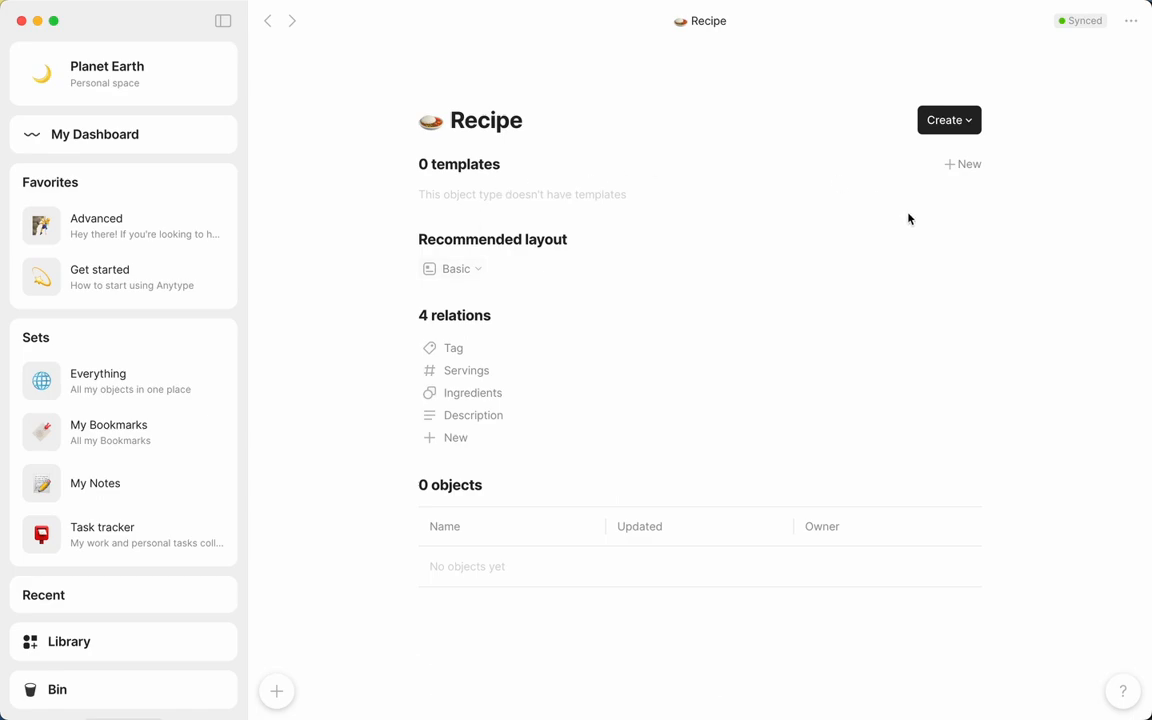
Create a Recipe template titled "Recipe Name" and feature its Tag and Servings relations instead of Description
left_click(960, 166)
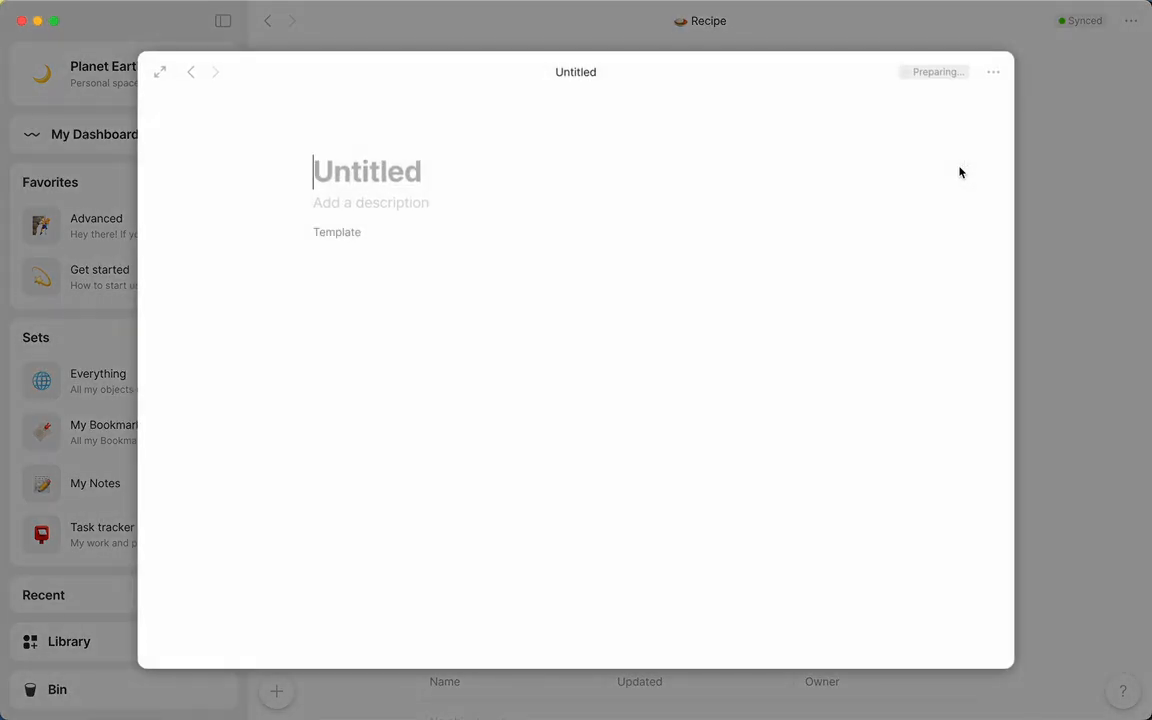
type("Recipe Name")
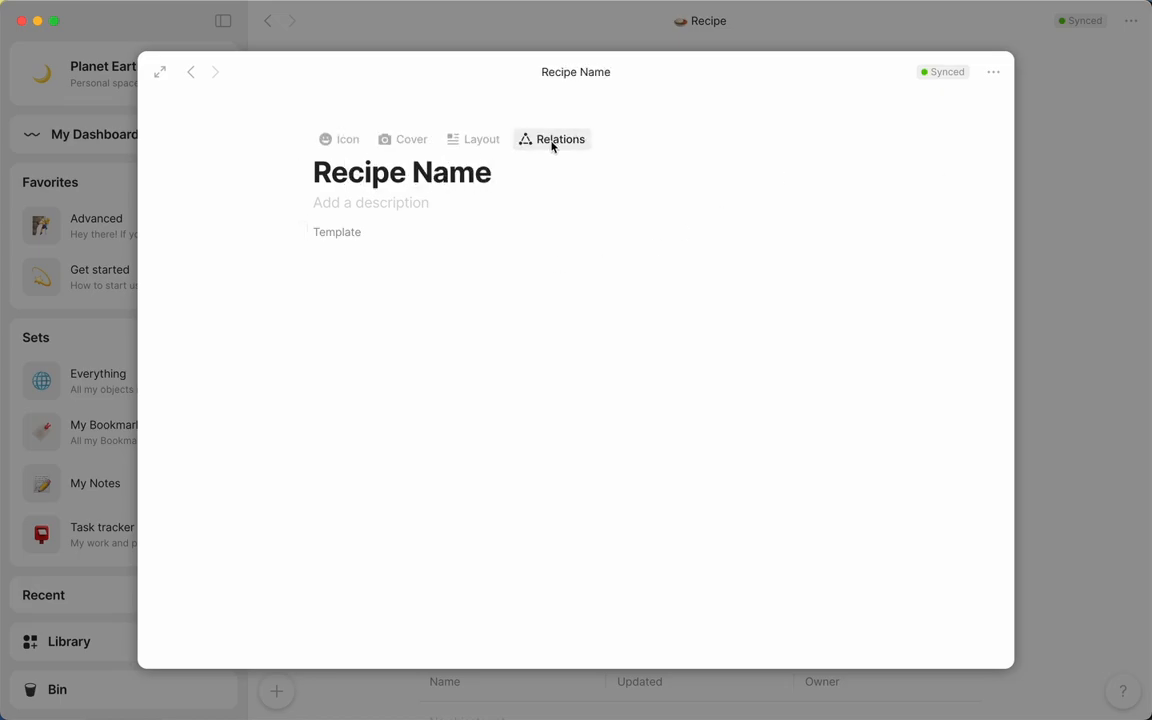
left_click(549, 142)
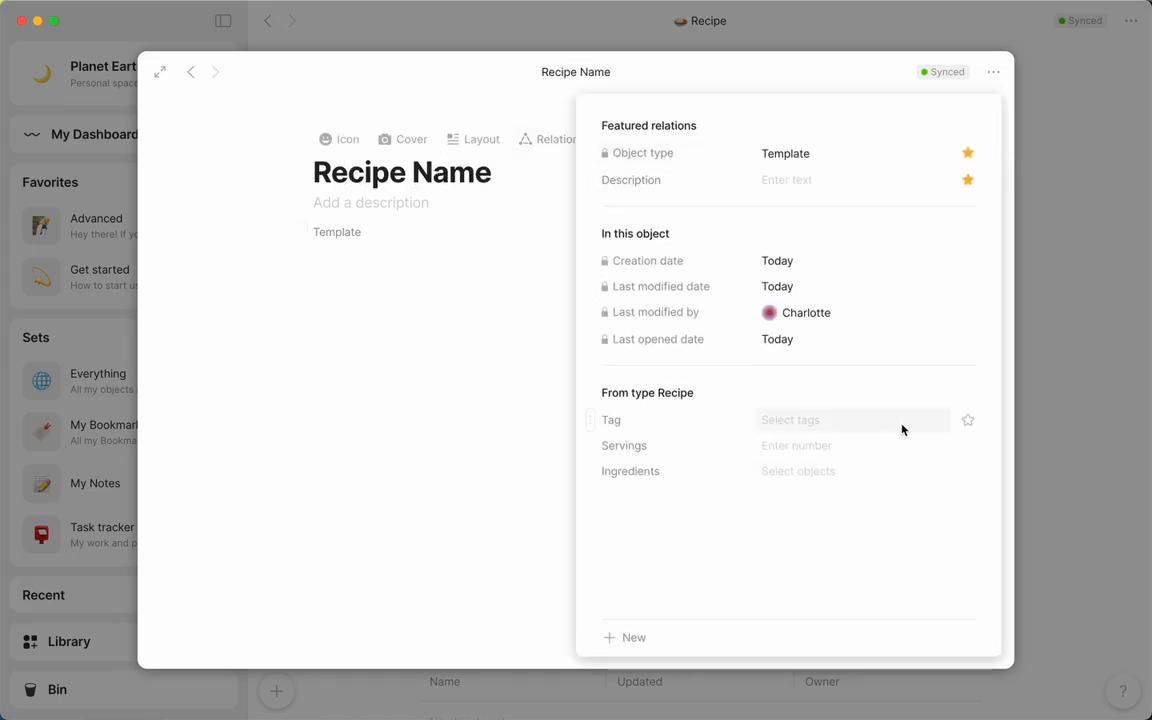
left_click(969, 422)
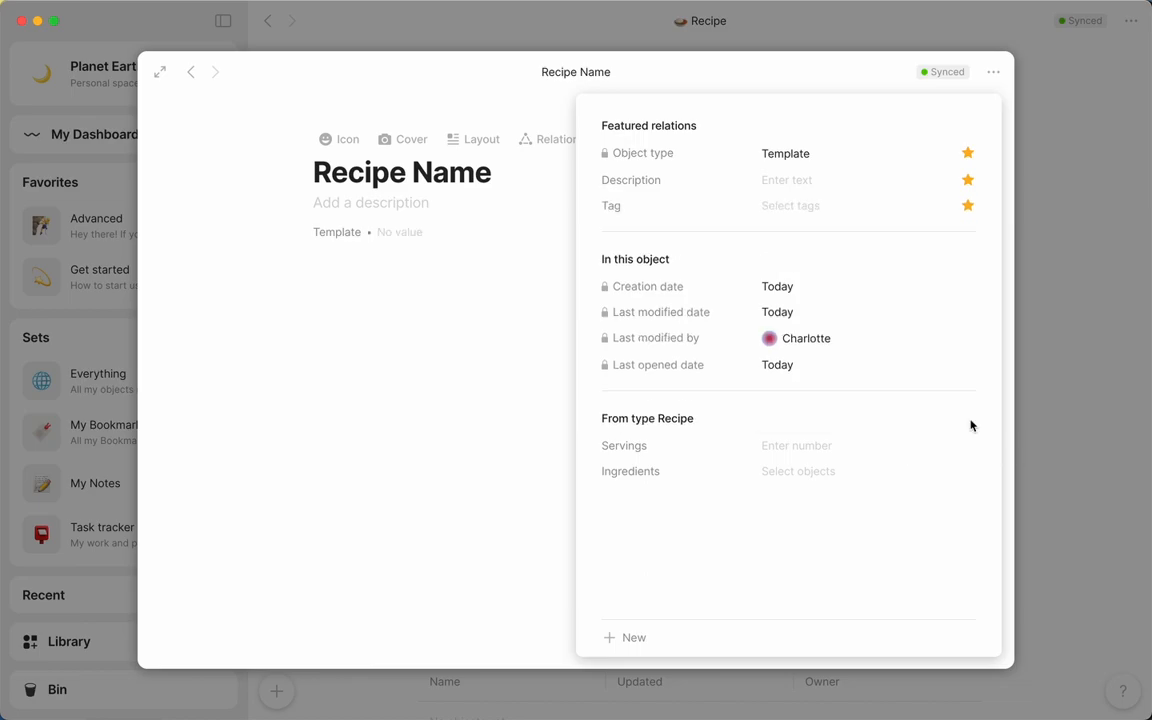
left_click(968, 181)
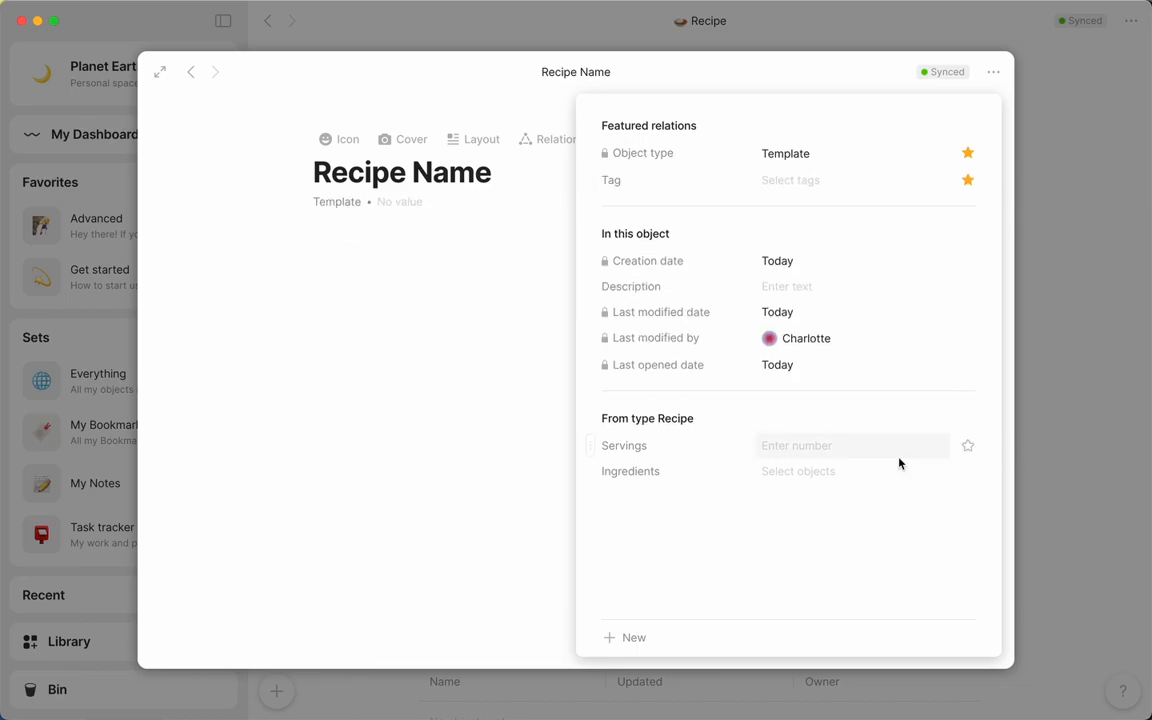
left_click(969, 452)
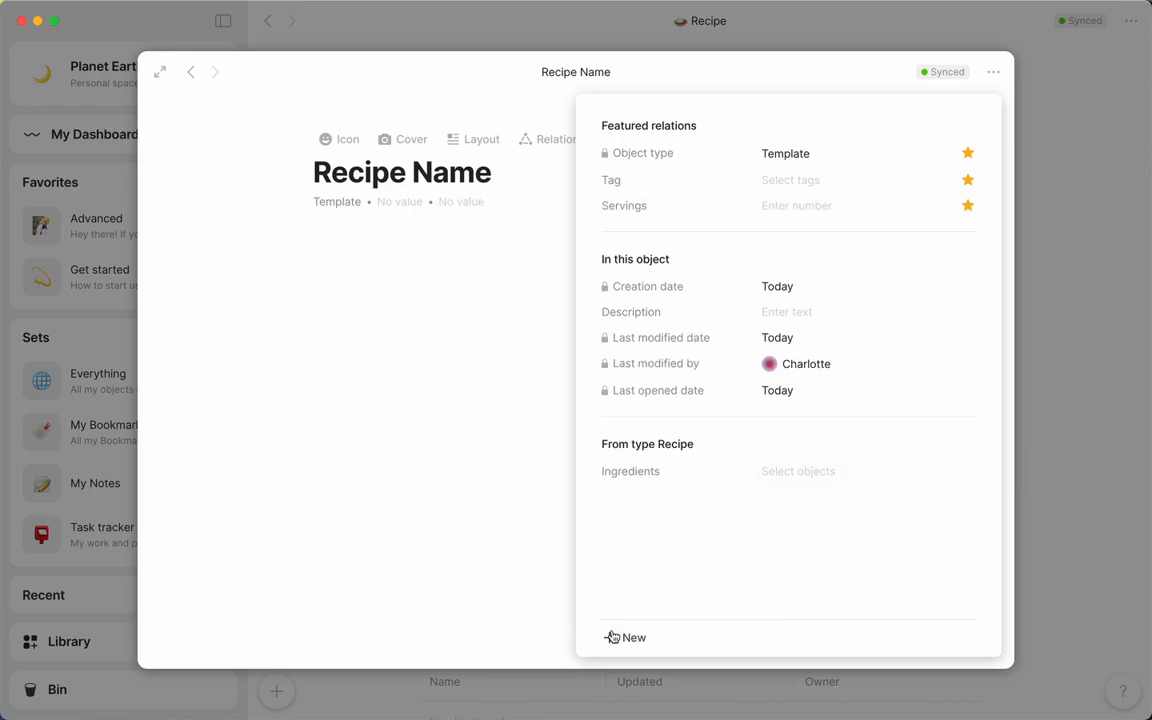
left_click(446, 405)
Insert the Ingredients relation as a block in the body of the template
left_click(436, 332)
type("/ingred")
key("Down")
key("Return")
Add an "Ingredients" subheading to the template, followed by a numbered list of three "Ingredient..." items
left_click(283, 301)
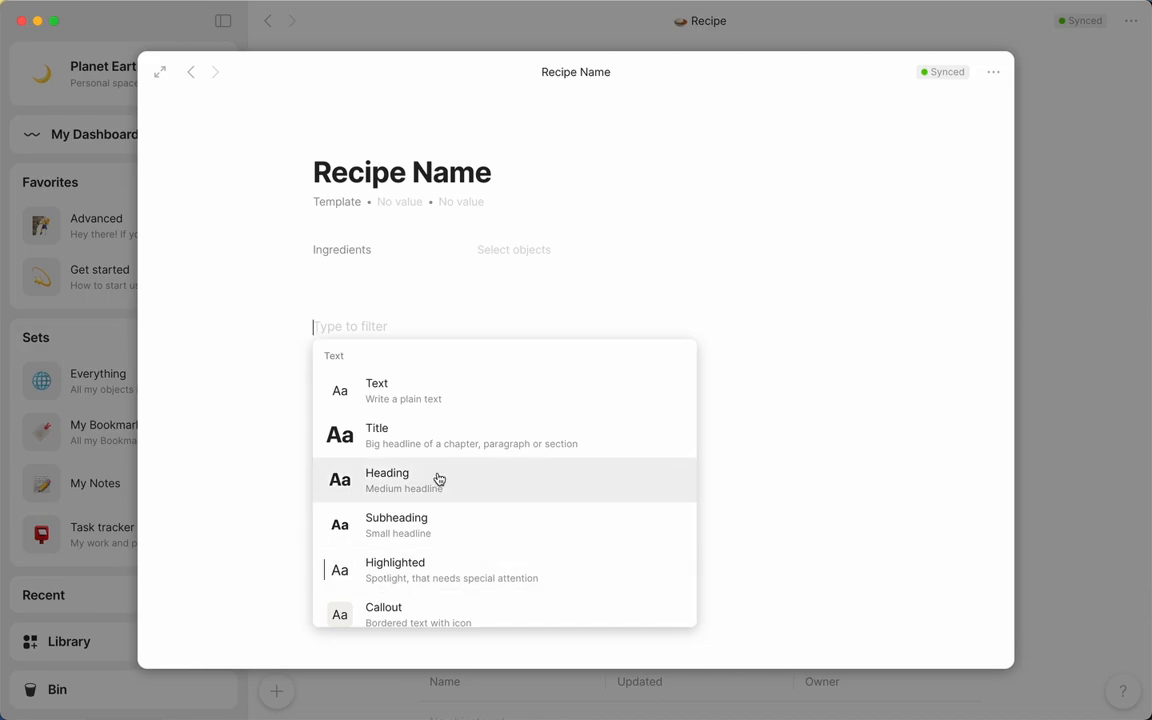
left_click(440, 524)
type("Ingredients")
key("Return")
type("1.Ingredient...")
key("Return")
type("Ingredient...")
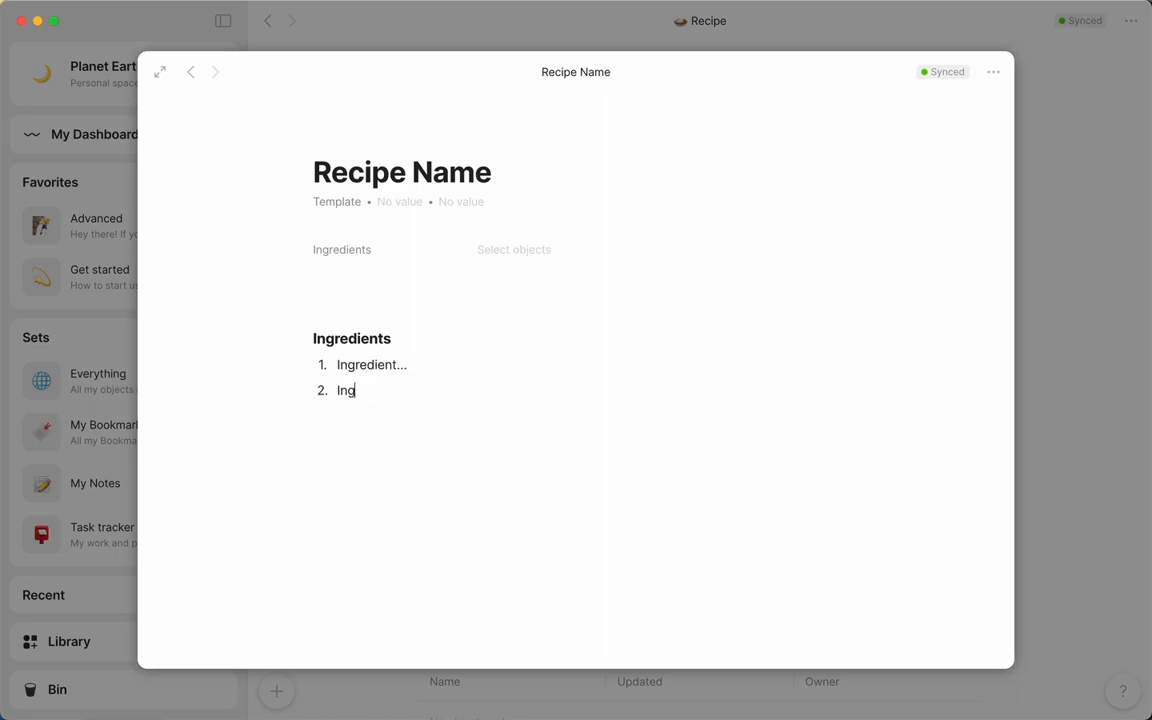
key("Return")
type("Ingredient...")
key("Return")
Insert a line divider below the numbered ingredient list
key("Return")
type("/div")
key("Down")
key("Down")
Add a "Steps" subheading with a numbered list of three "Step..." items below the divider, and close the template
key("Return")
type("### Steps")
key("Return")
type("1. Step...")
key("Return")
type("Step...")
key("Return")
type("Step...")
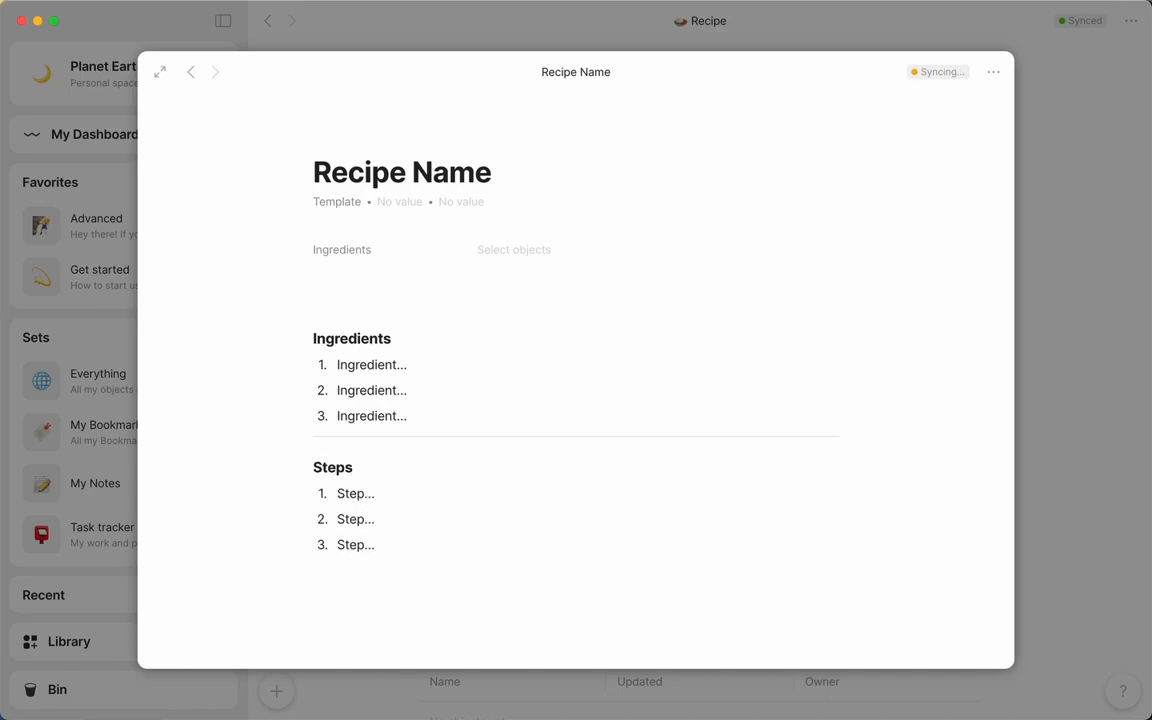
left_click(1053, 500)
Create a new object of type Recipe and title it "Cacio Pepe"
left_click(278, 692)
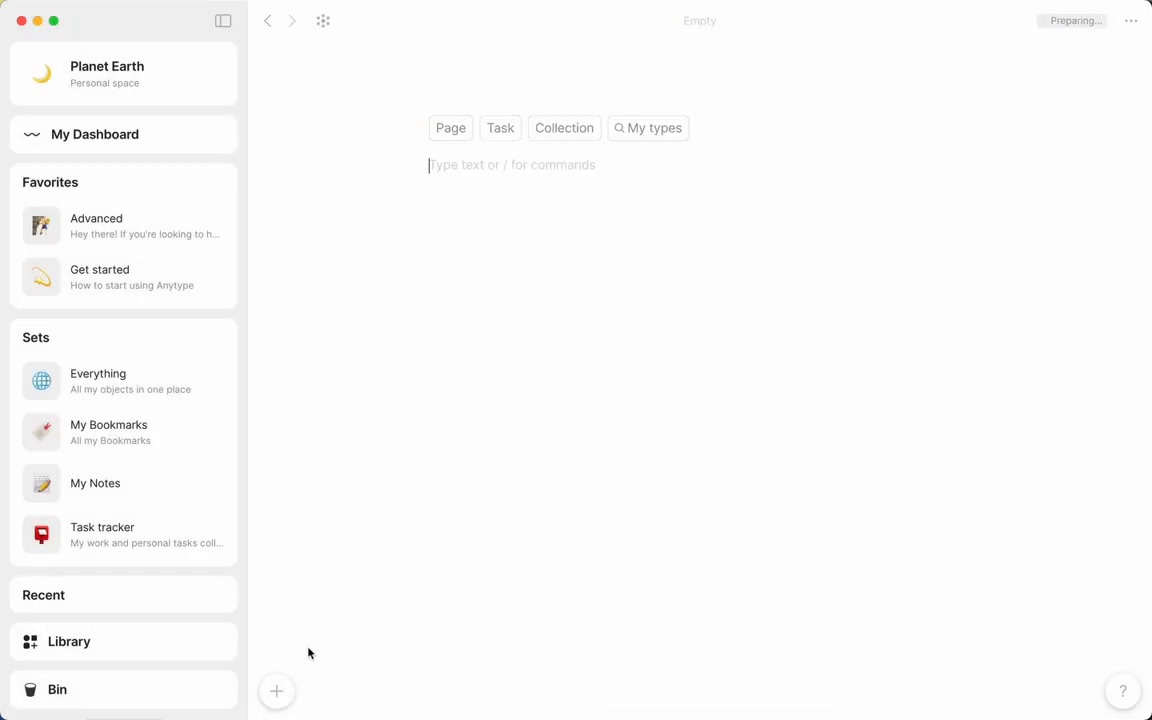
left_click(648, 128)
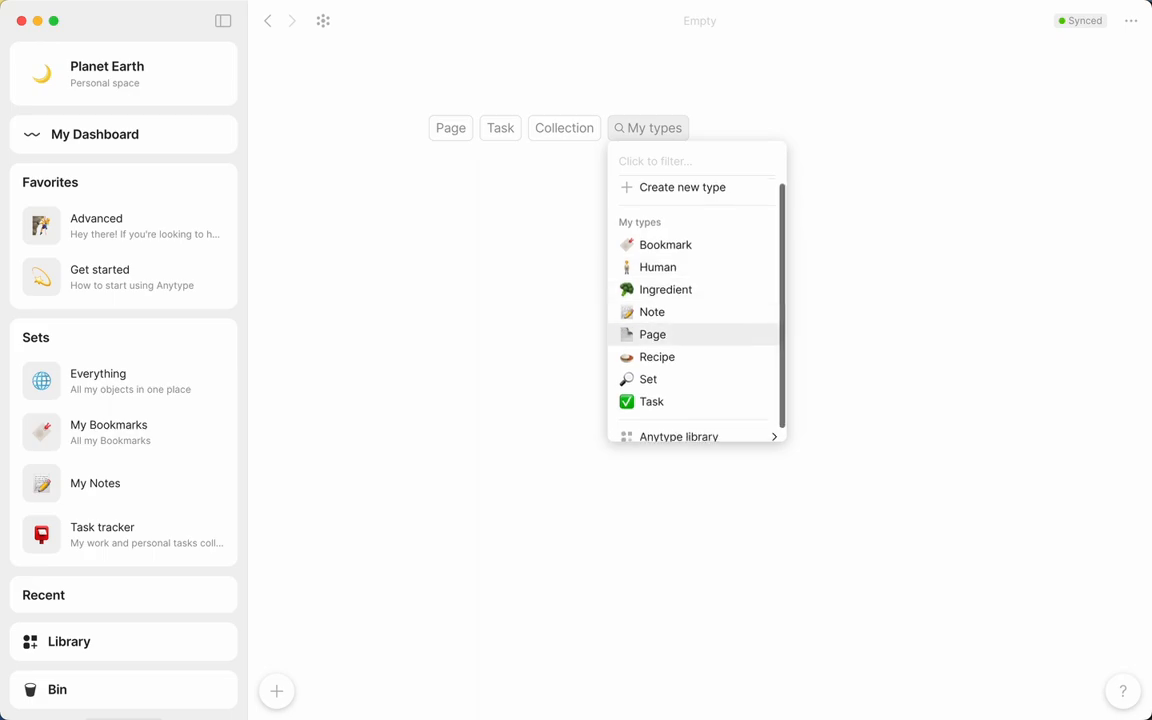
left_click(652, 360)
type("Cacio Pepe")
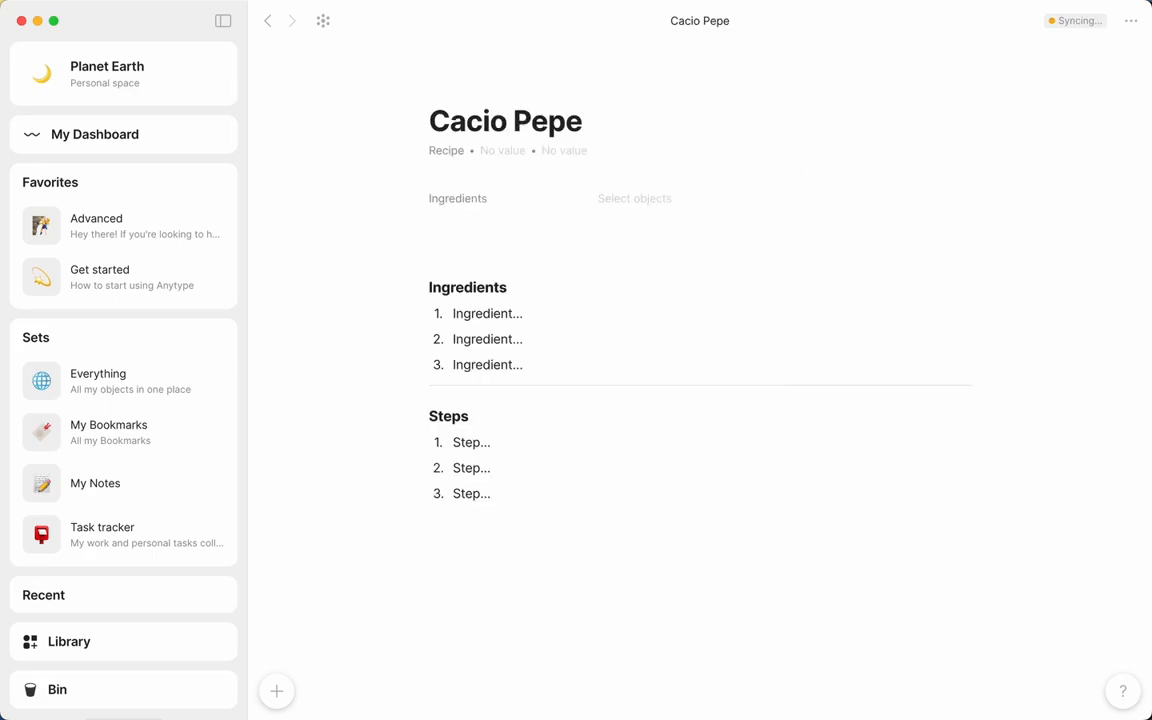
Tag the Cacio Pepe recipe with the new options weeknight, 30 min and main
left_click(503, 151)
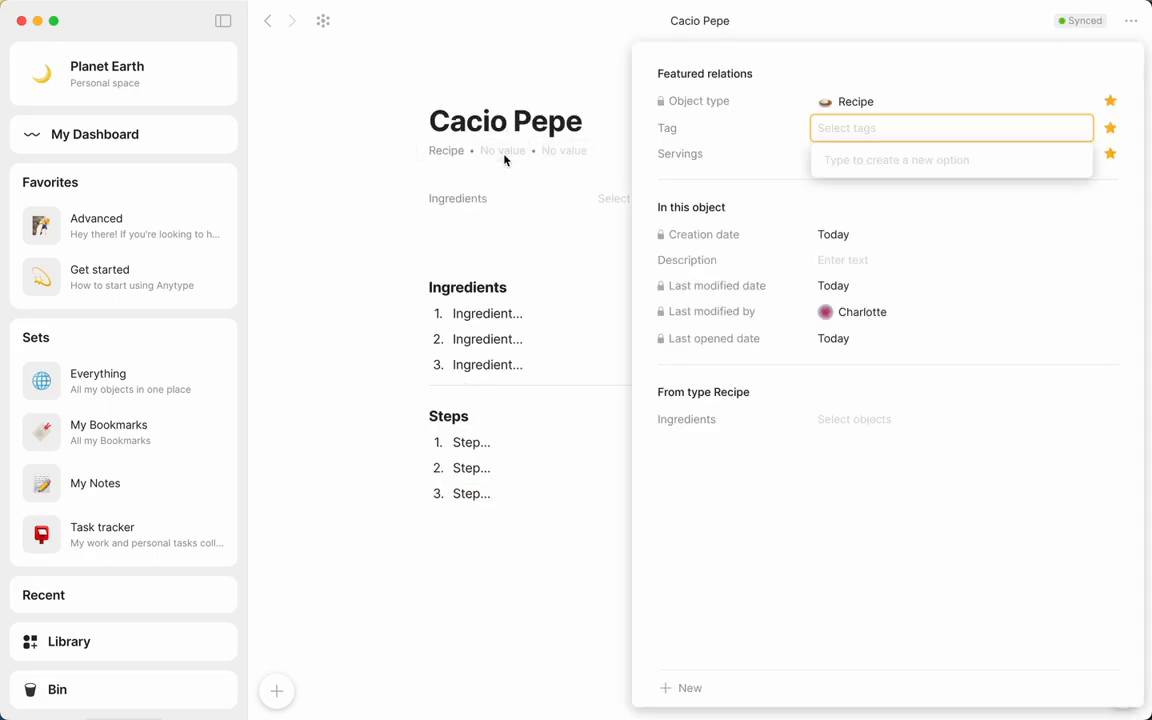
type("weeknight")
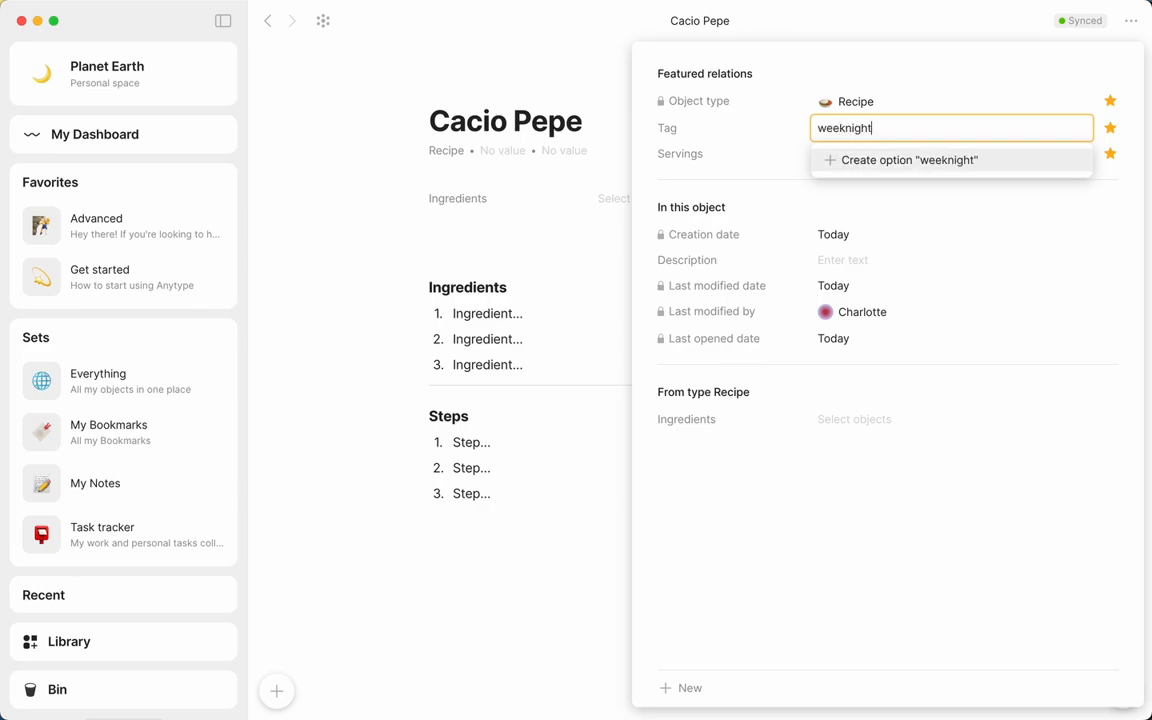
key("Return")
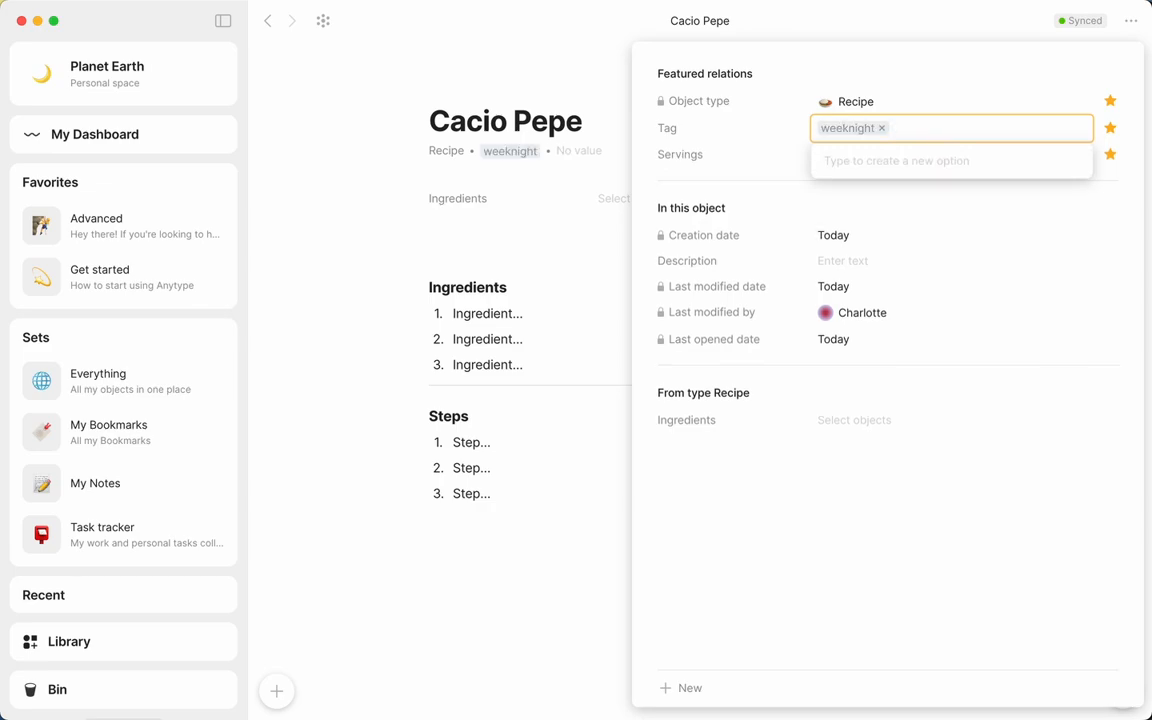
type("30 min")
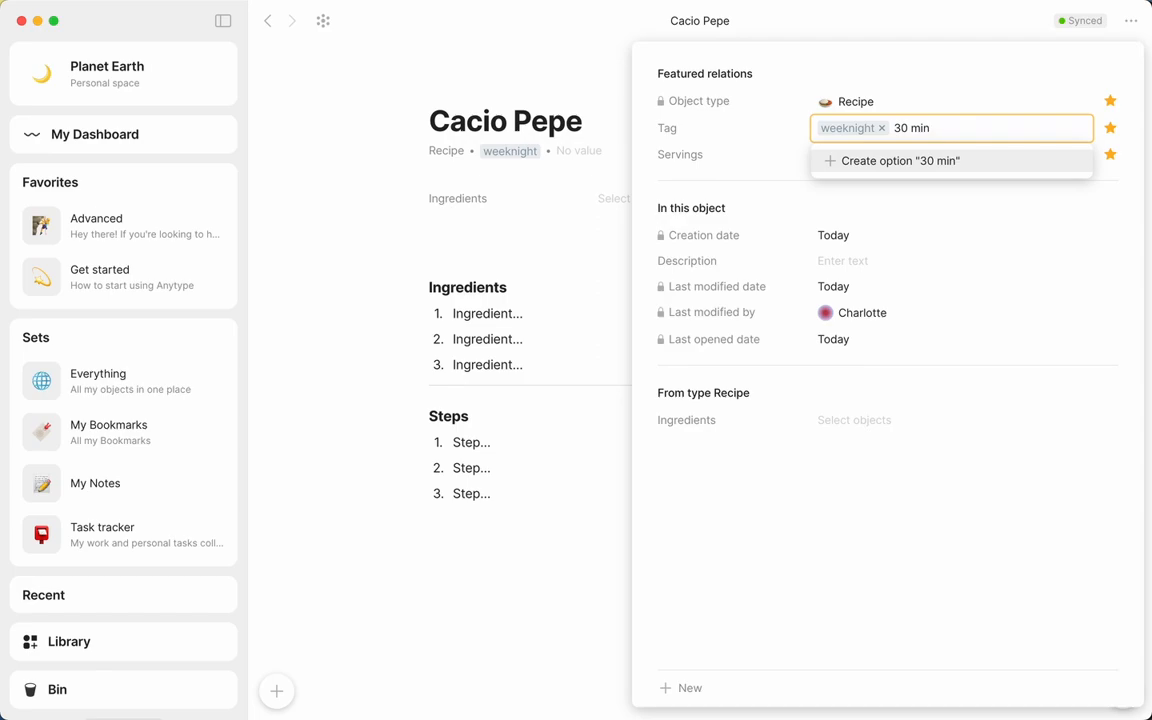
key("Return")
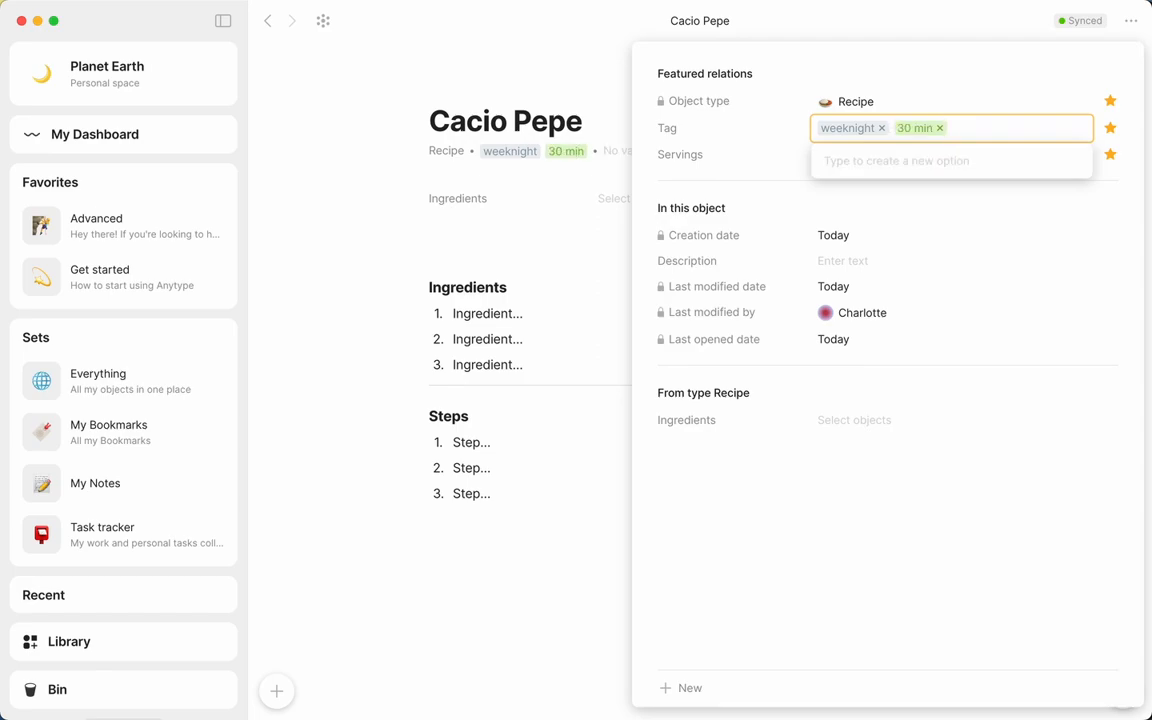
type("main")
key("Return")
Set the recipe's Servings to 4 and close its relations
left_click(652, 157)
type("4")
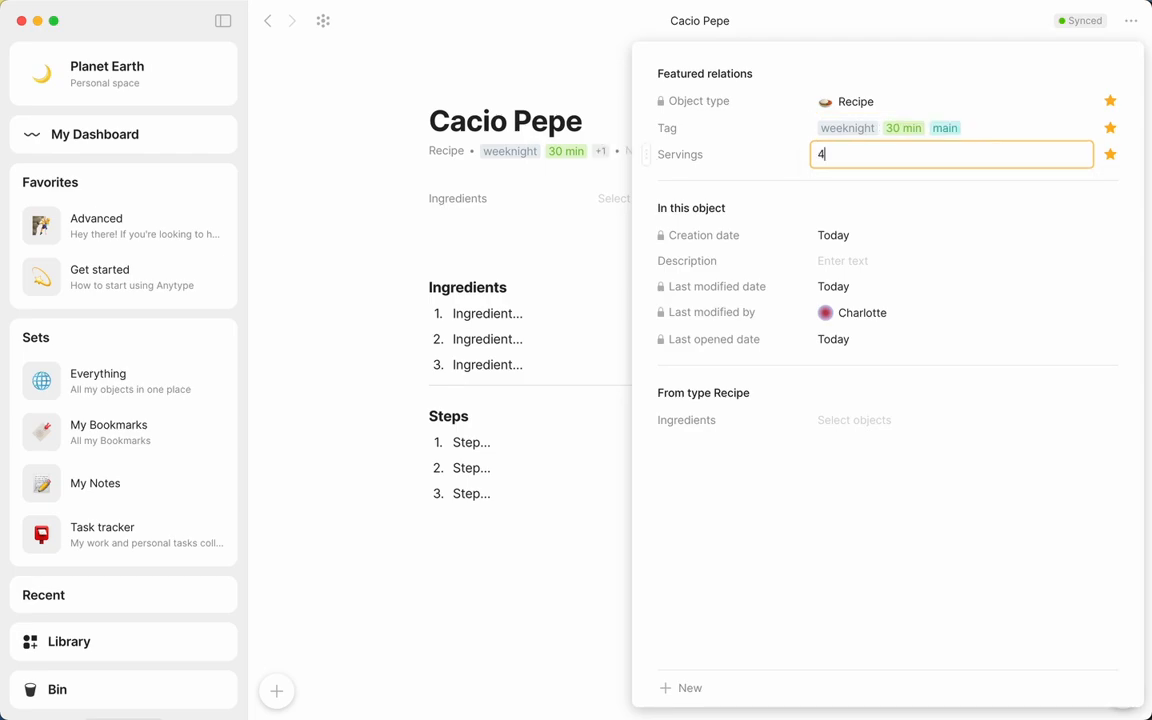
left_click(560, 231)
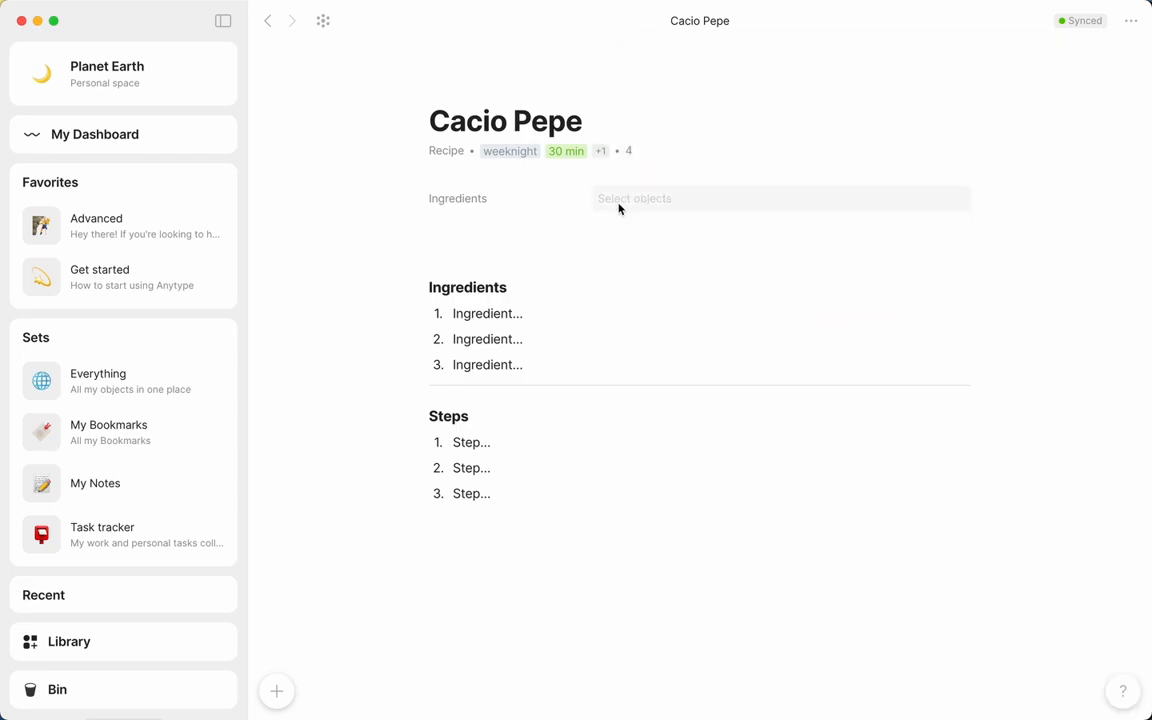
Fill the Cacio Pepe recipe's Ingredients relation with pasta, salt, pecorino romano, grana and black pepper
left_click(618, 203)
type("pasta")
key("Return")
type("s")
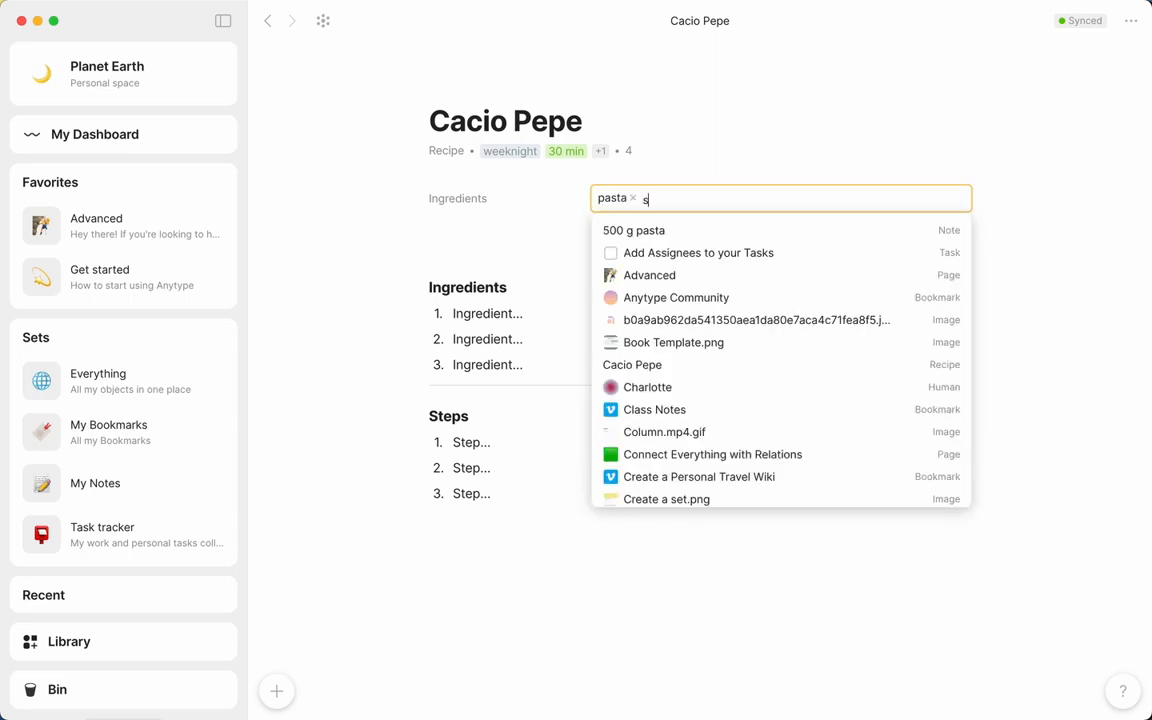
type("alt")
key("Return")
type("pecorino rom")
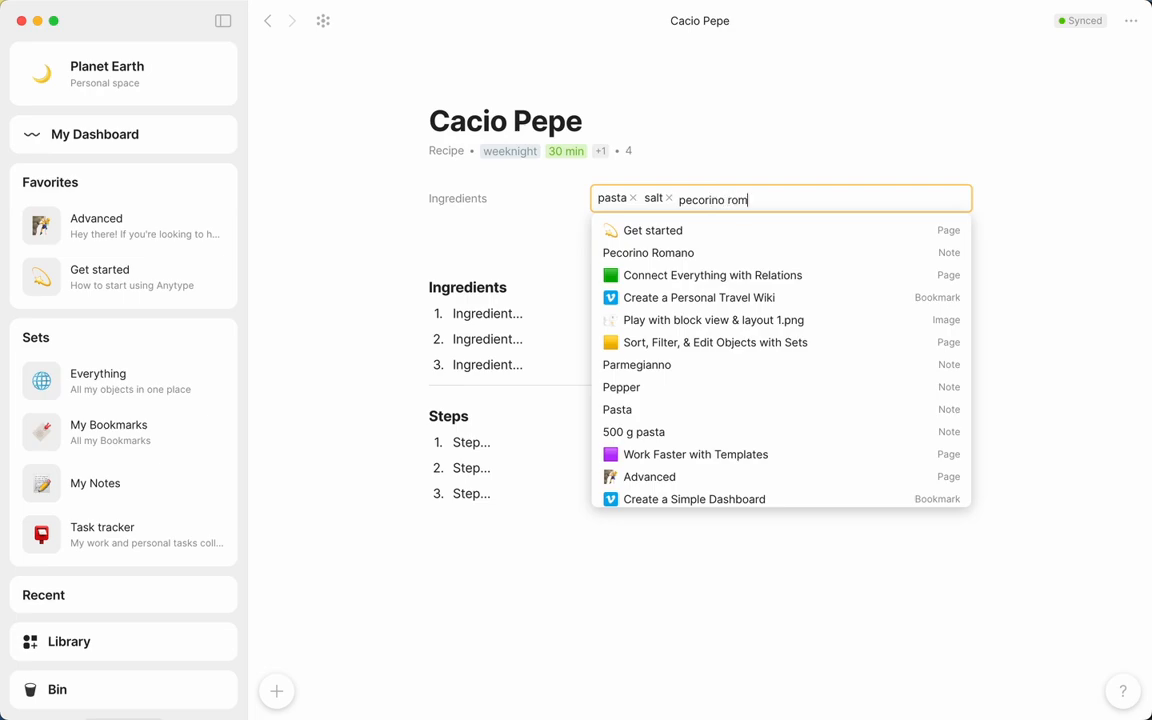
type("ano")
key("Return")
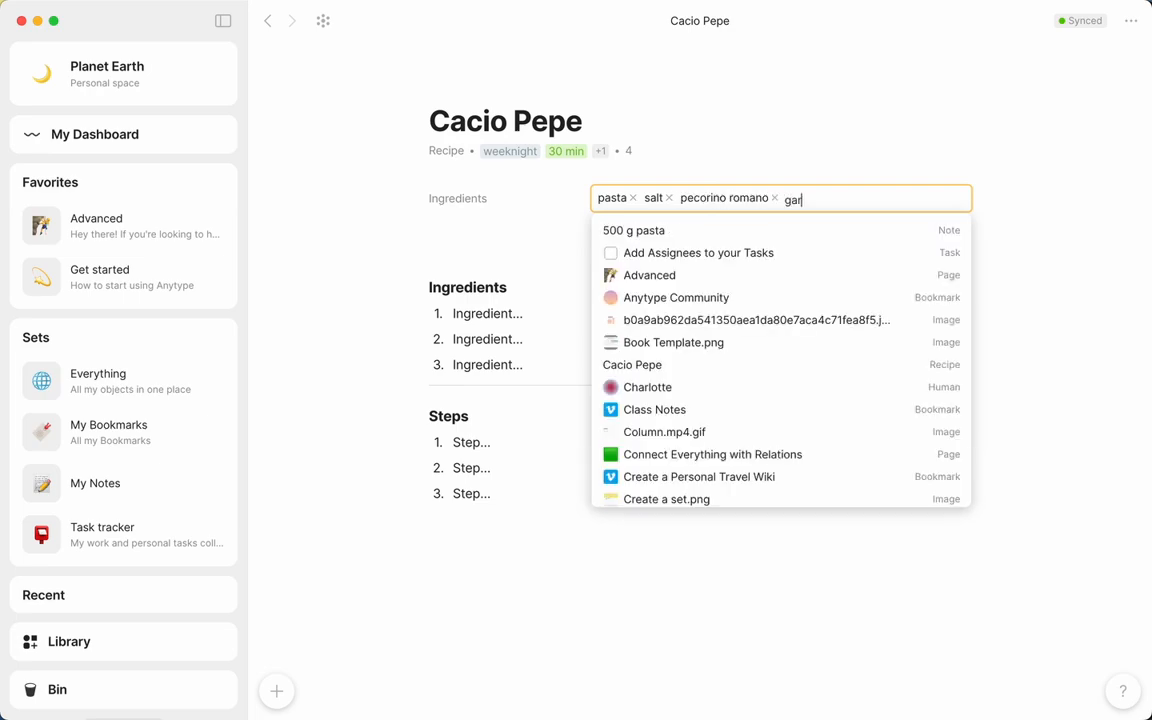
type("grana")
key("Return")
type("p")
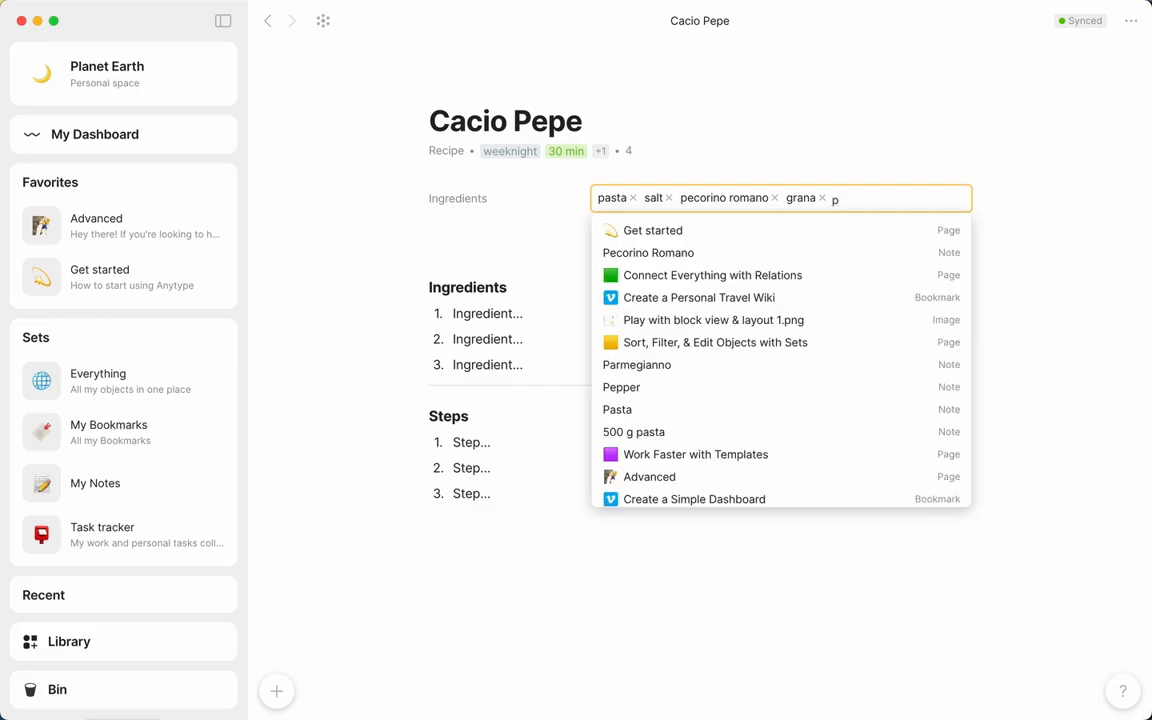
type("lack pepper")
key("Return")
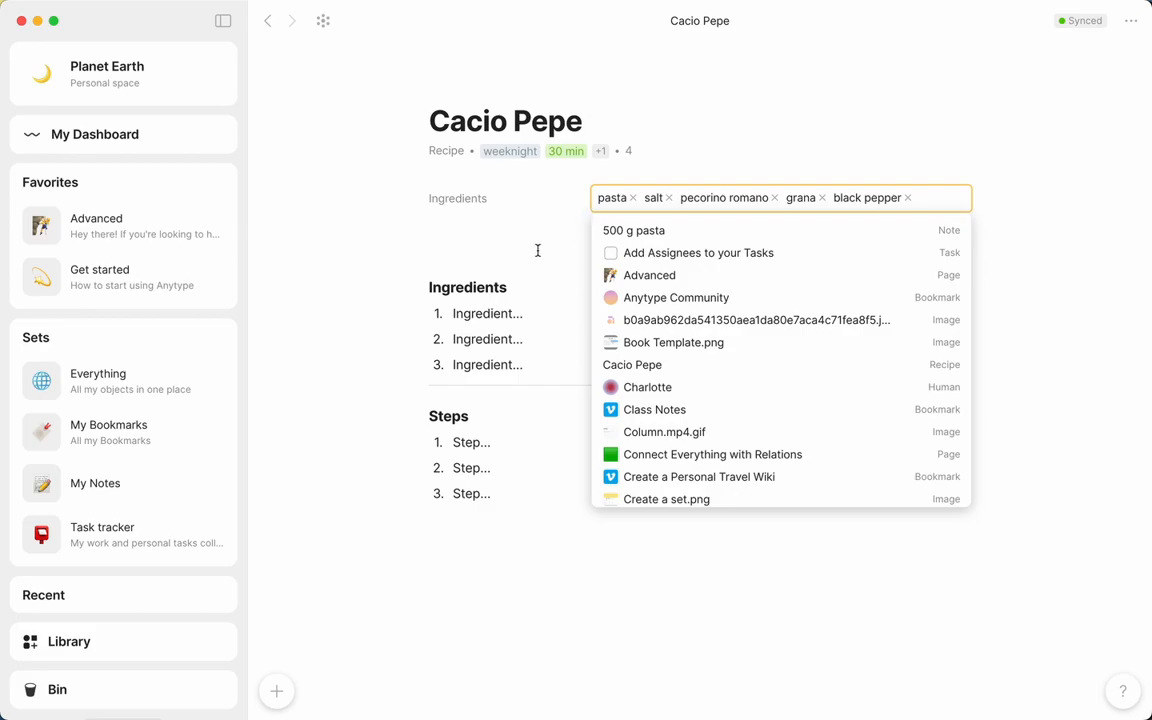
left_click(524, 321)
Replace the three Ingredients list placeholders with "500g pasta", "2 tsp salt" and "120g pecorino romano, grated"
left_click_drag(530, 315, 443, 320)
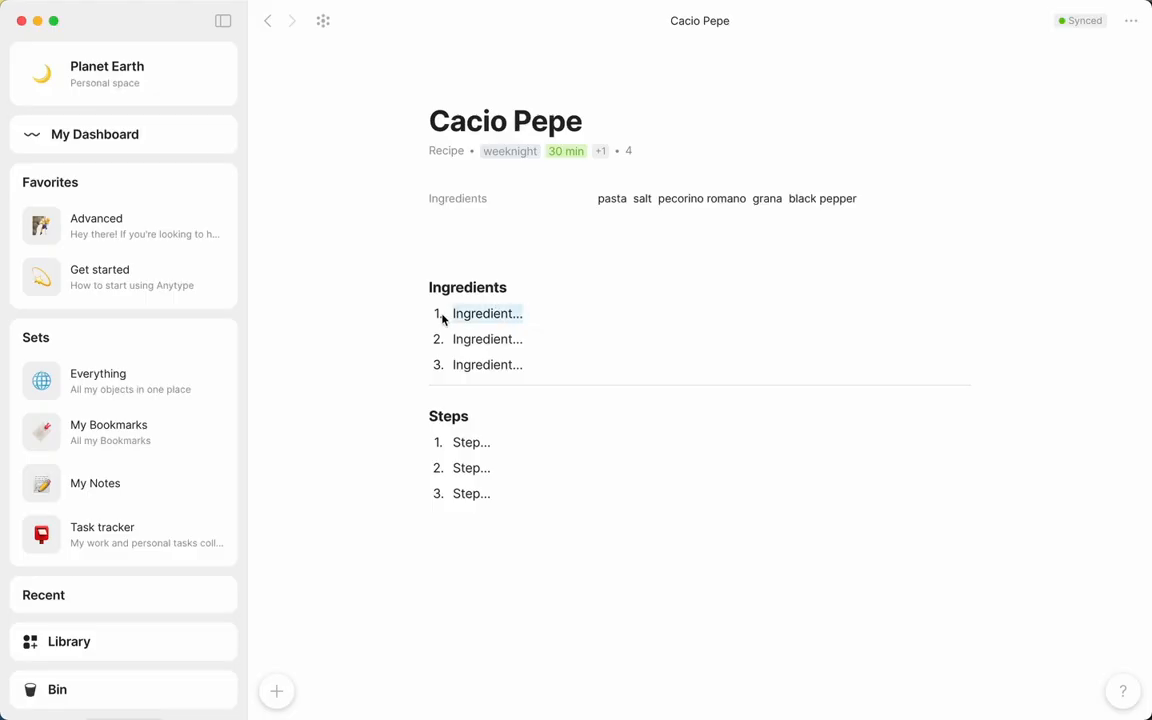
type("500g pasta")
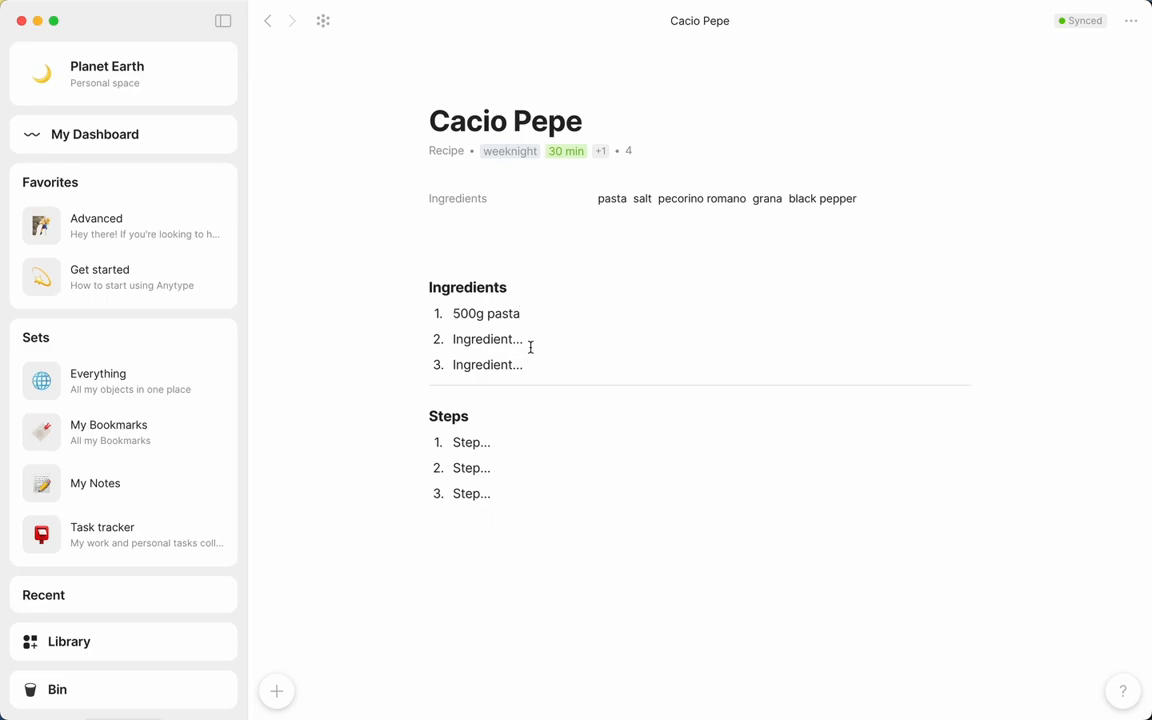
left_click_drag(530, 347, 465, 340)
key("BackSpace")
type("2 tsp salt")
left_click(483, 365)
type("120g pecorino ")
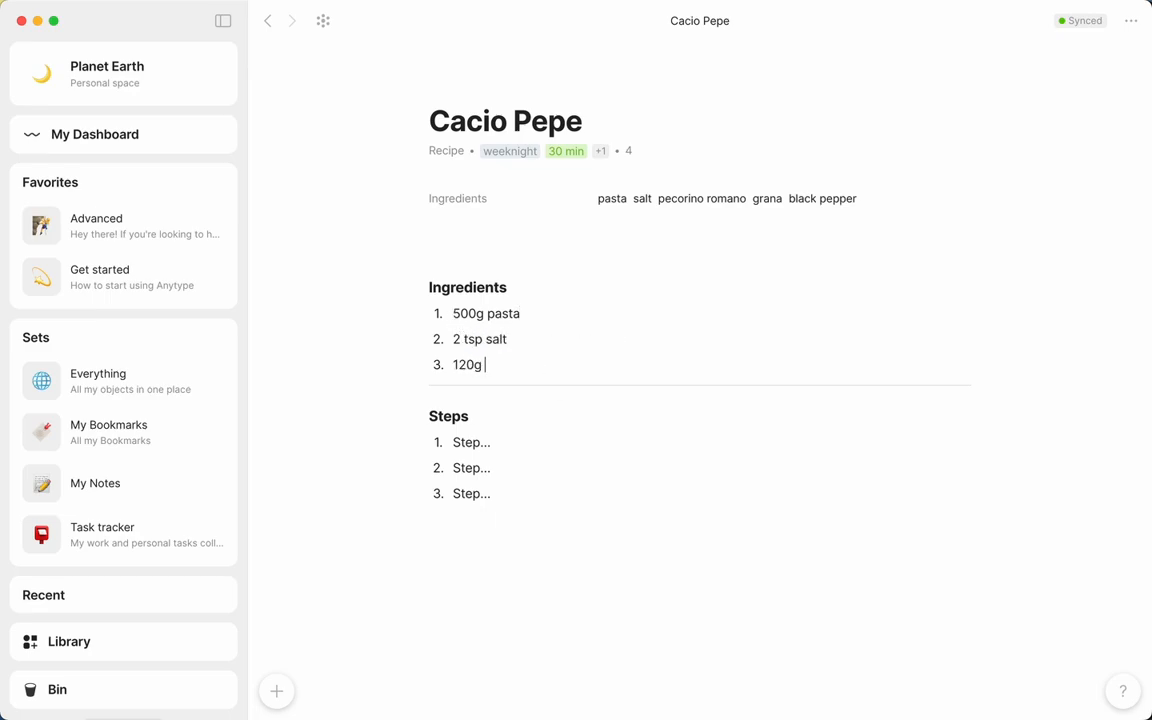
type("romano, grated")
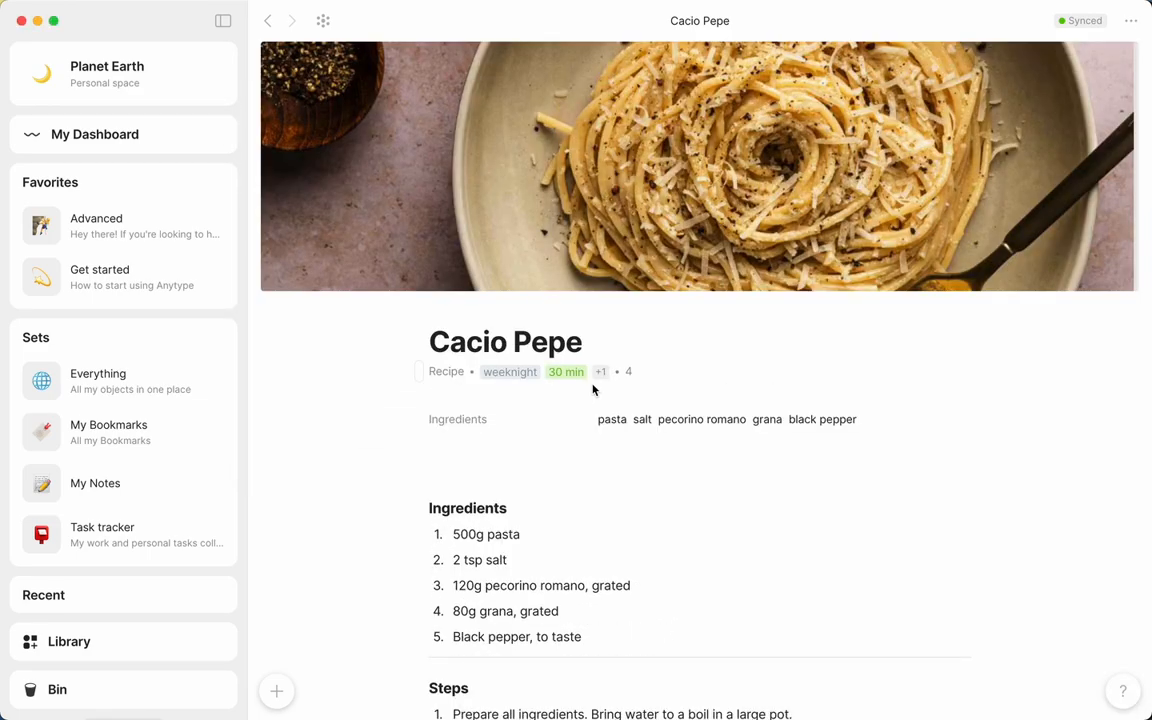
Look over the completed Cacio Pepe recipe, including its cover, and return to the Recipe type page
scroll(593, 390, "down", 5)
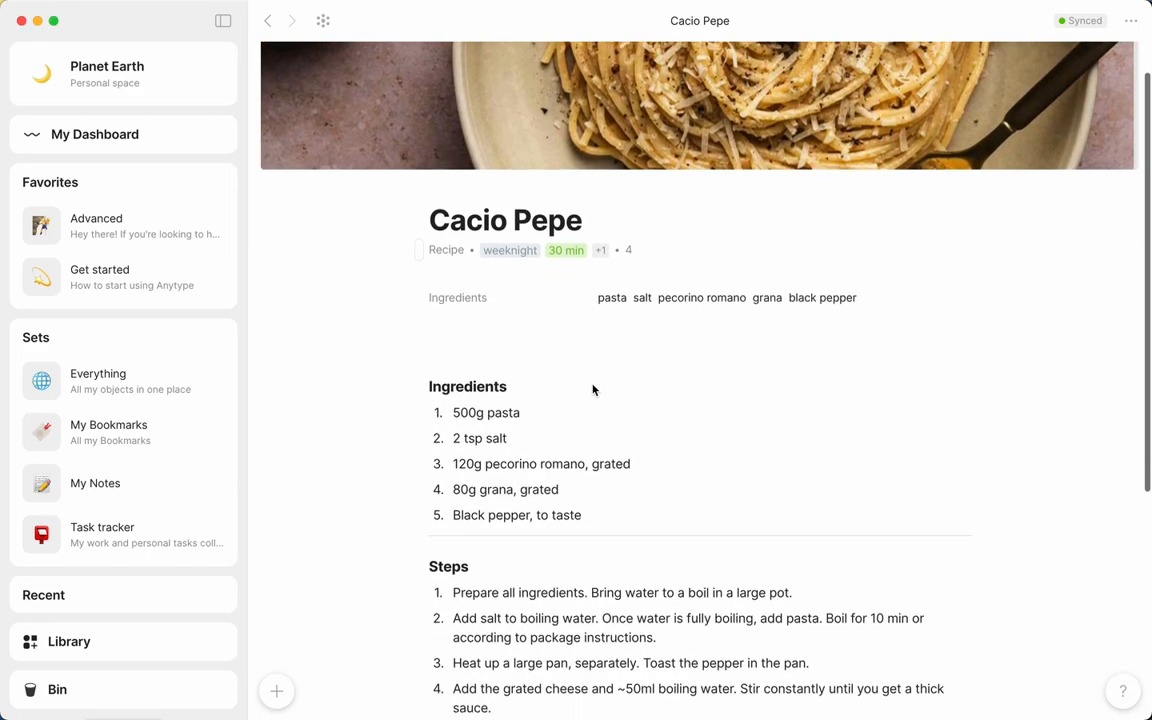
scroll(591, 386, "up", 5)
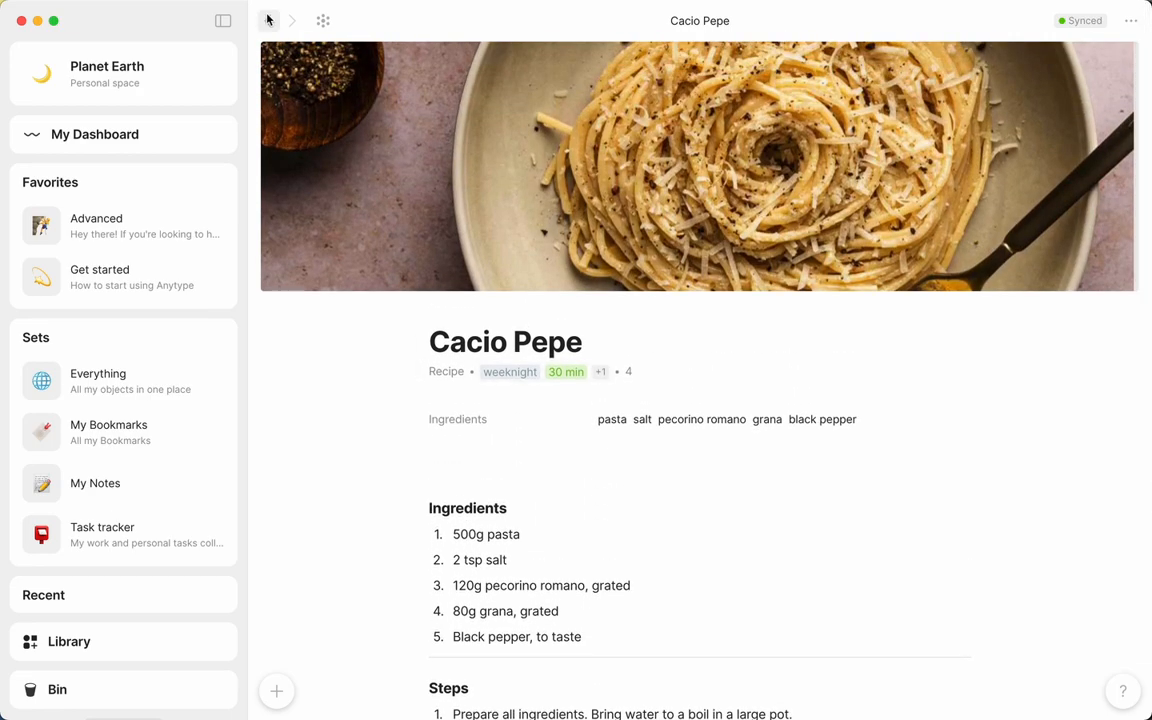
left_click(267, 20)
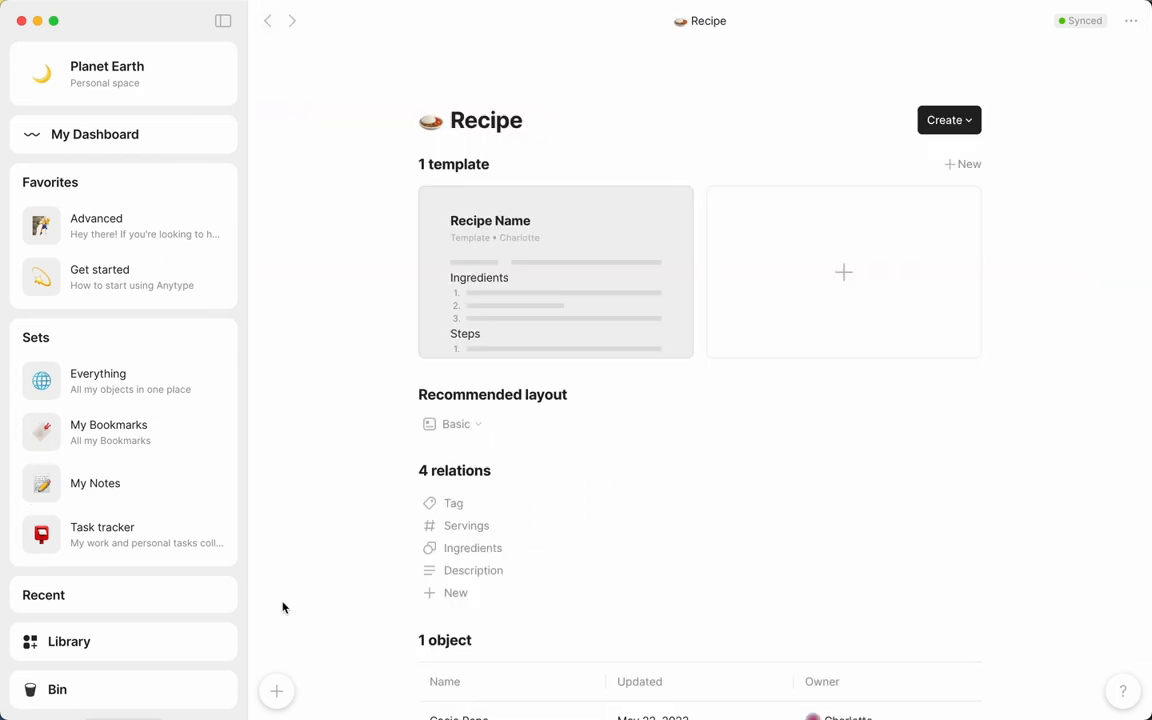
Create a new object of type Set and title it "My Recipe Book"
left_click(277, 690)
key("Up")
key("Right")
key("Right")
key("Right")
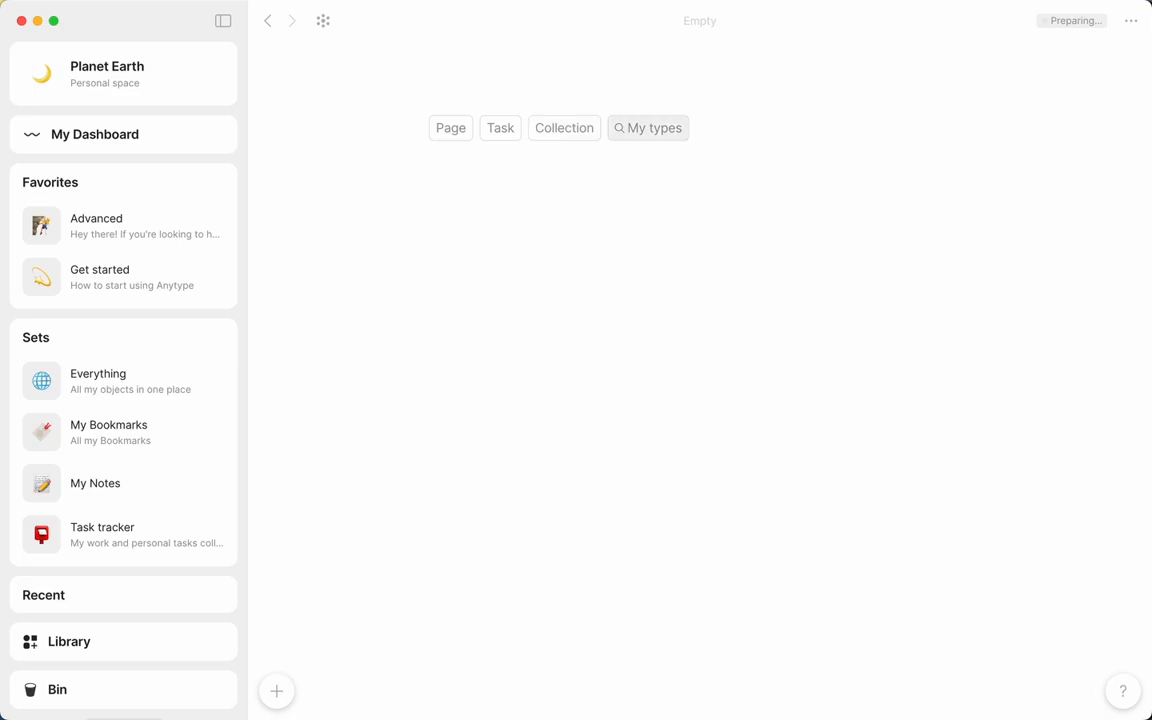
key("Return")
type("Set")
key("Down")
key("Down")
key("Return")
type("My Recipe Book")
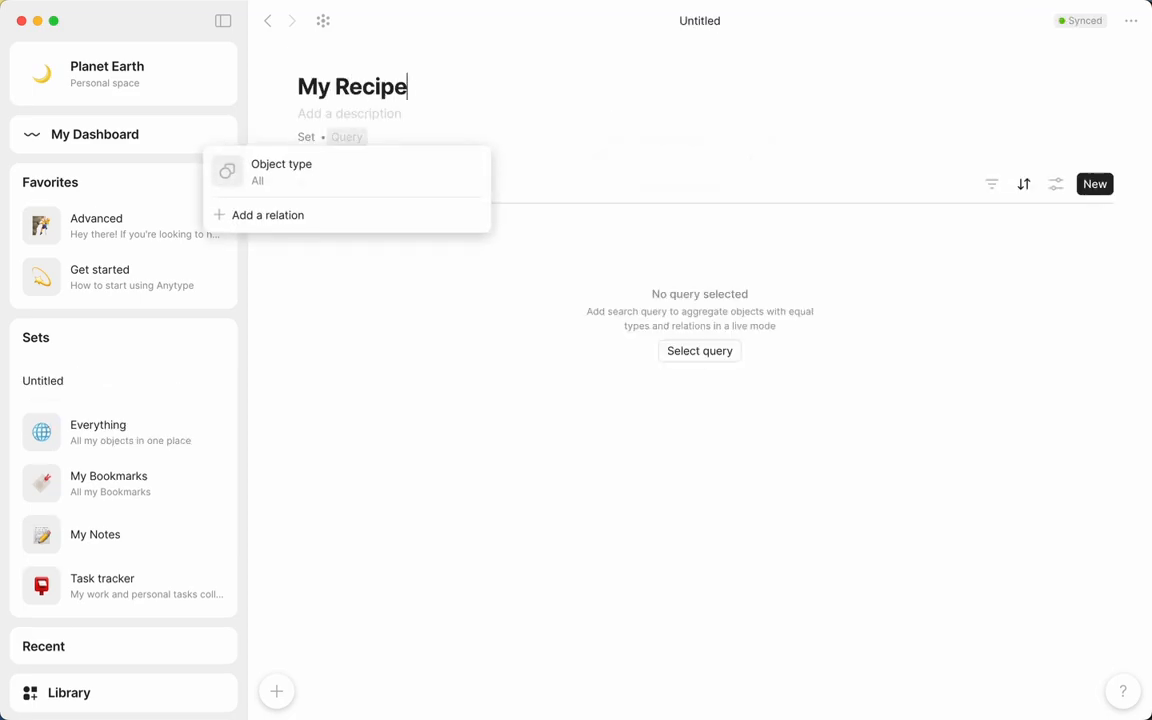
Set the query of My Recipe Book to the existing Recipe object type from My types
left_click(338, 184)
type("recipe")
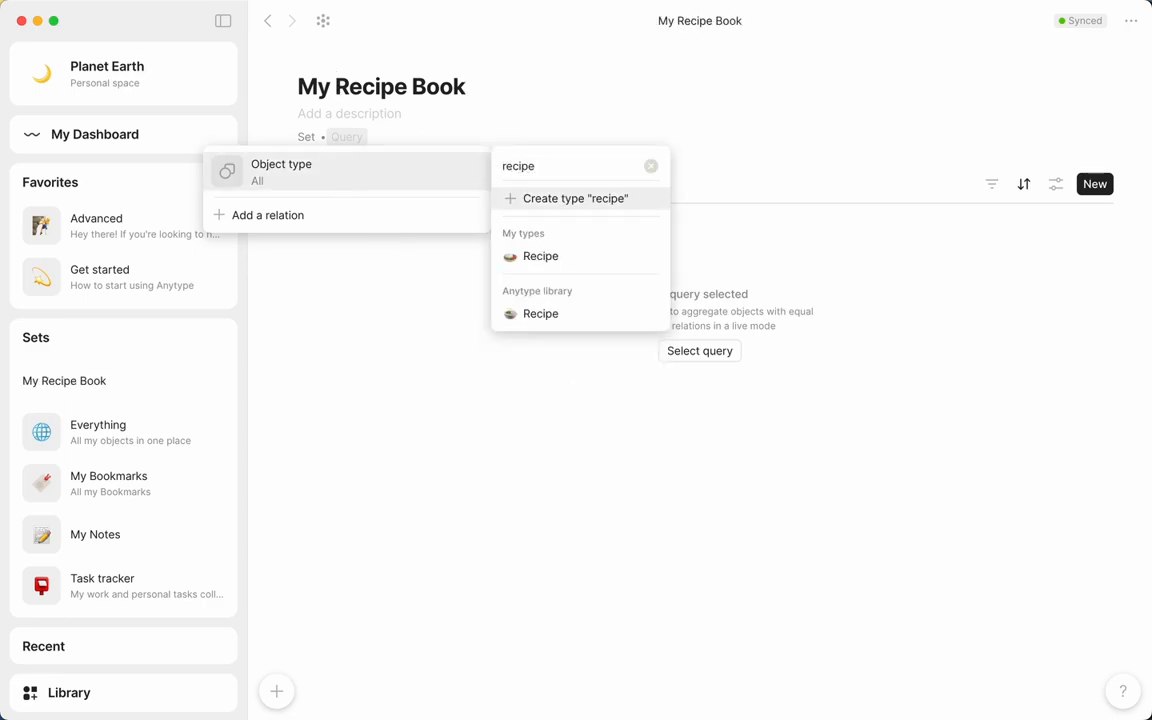
key("Down")
key("Return")
Give My Recipe Book an open-book icon and a cover photo of red onion and vegetables
left_click(325, 57)
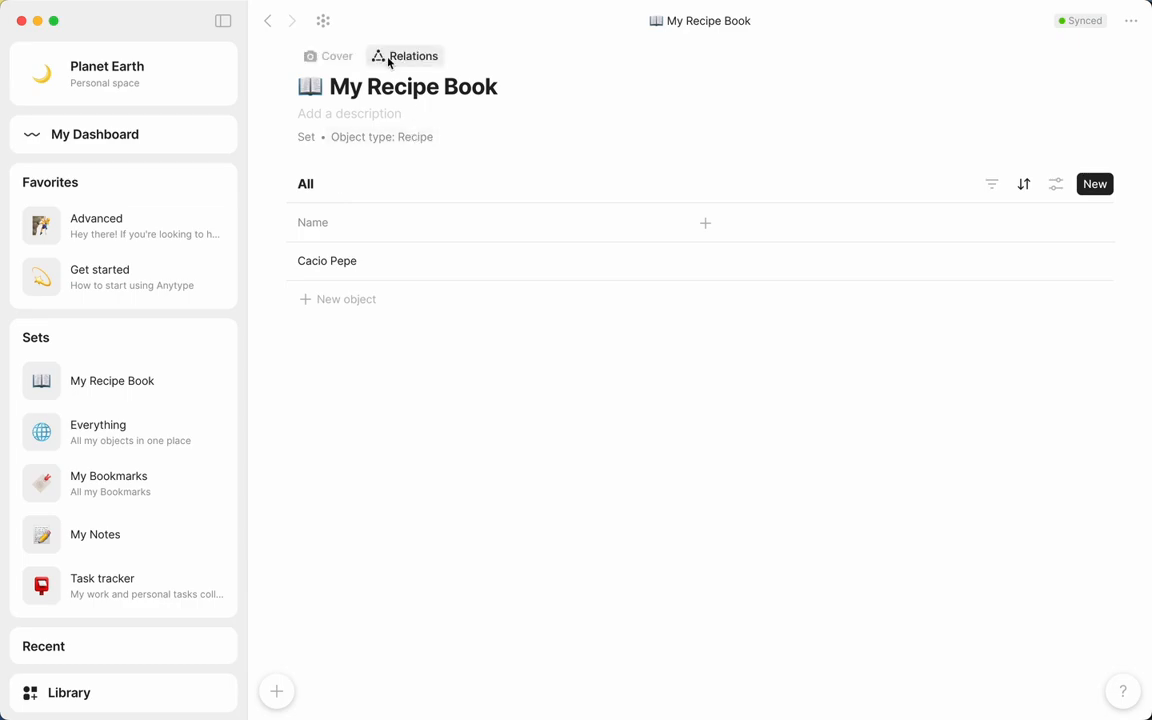
left_click(343, 57)
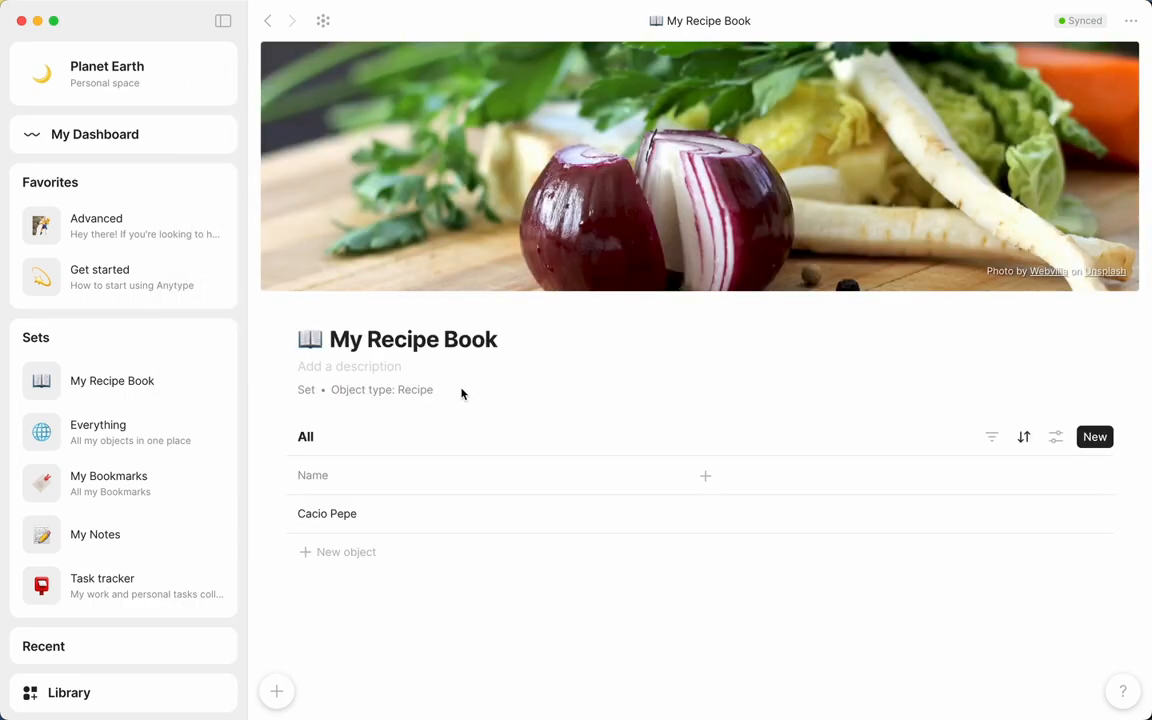
Display the set as a Gallery with Page cover images and a larger card size
left_click(1055, 437)
left_click(936, 470)
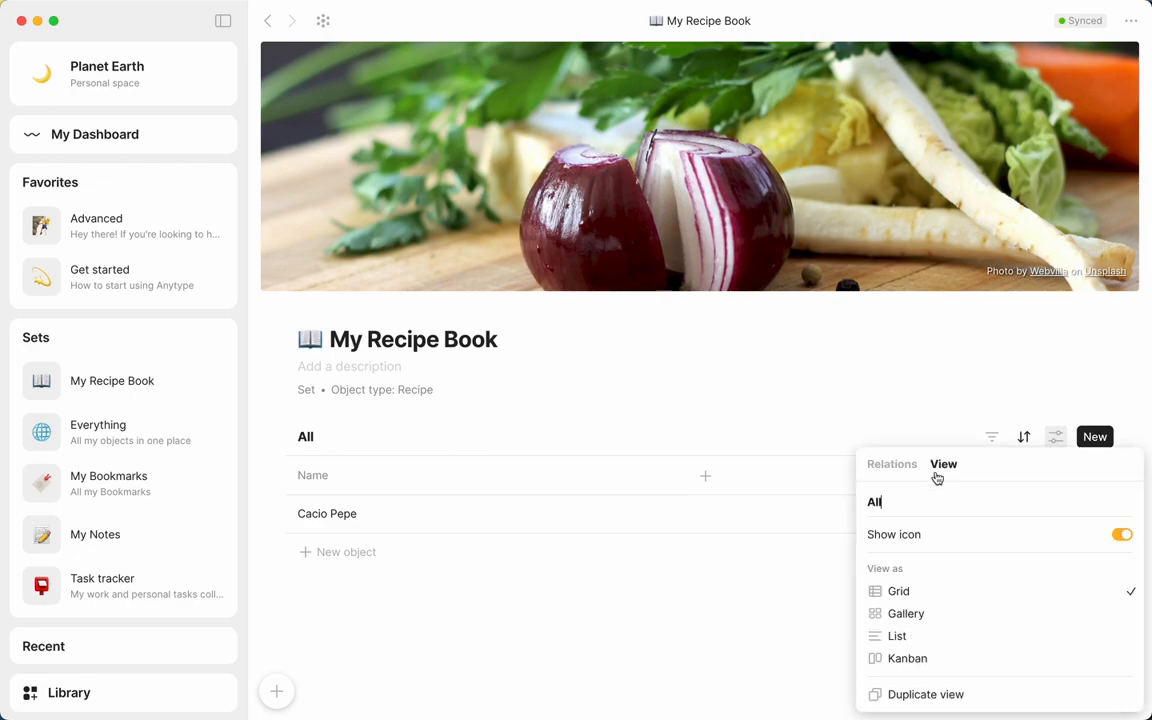
left_click(961, 616)
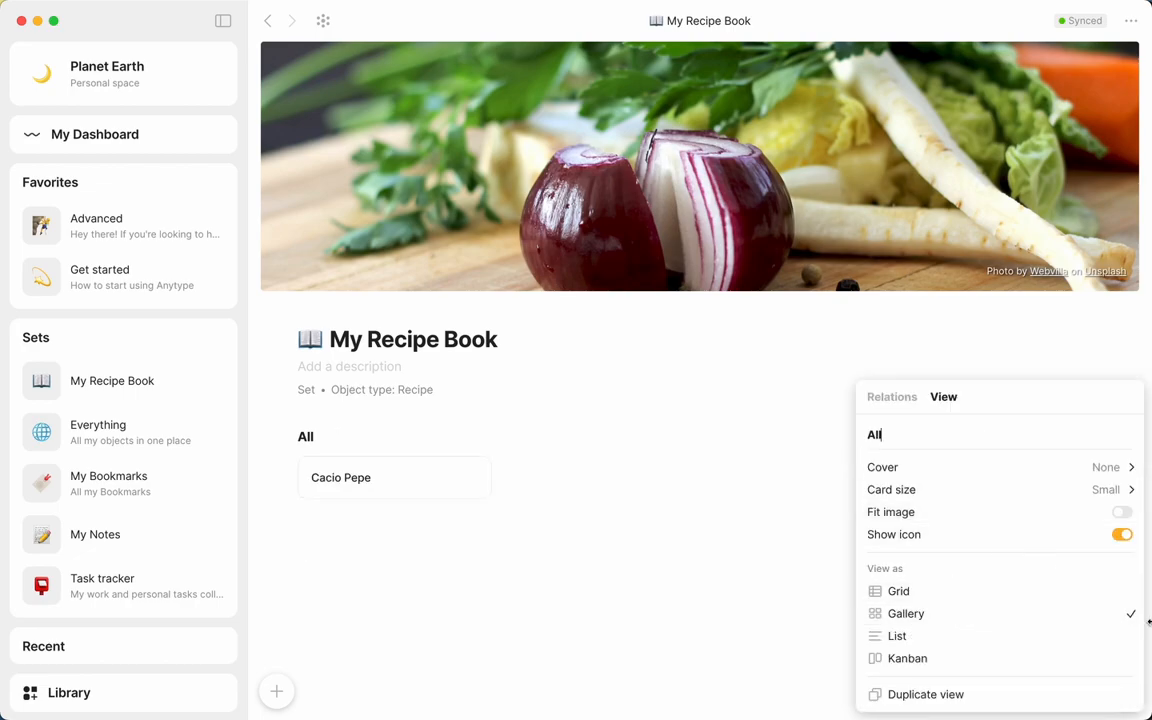
mouse_move(1121, 468)
left_click(835, 484)
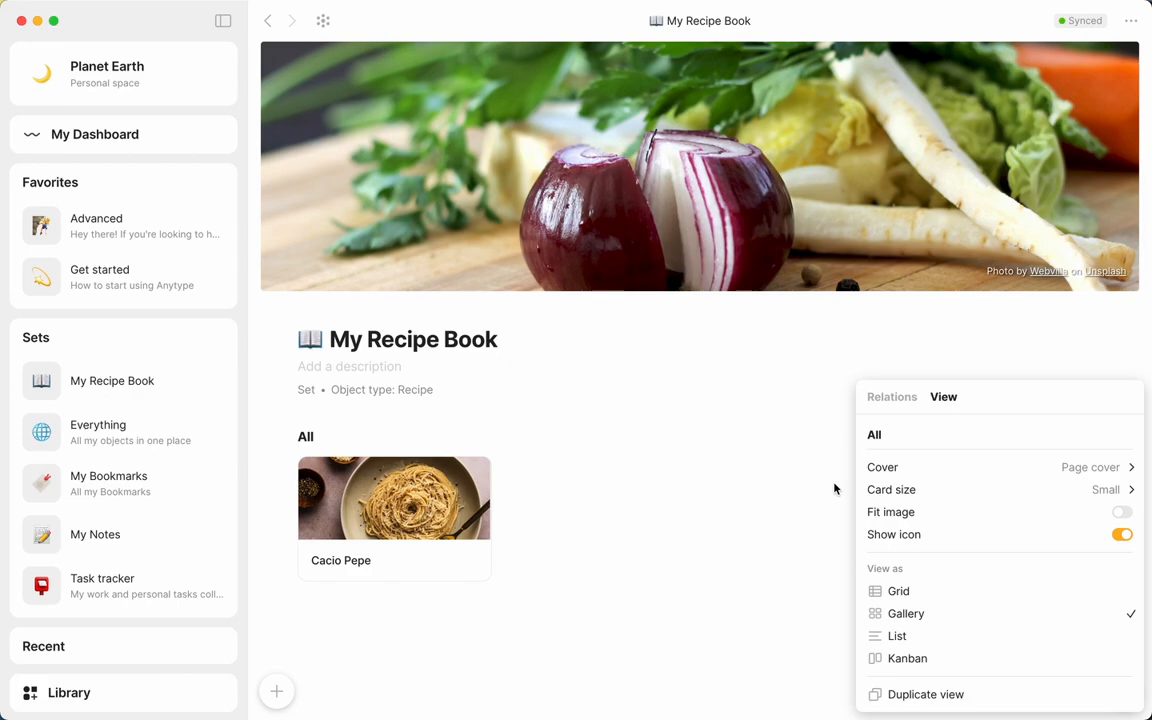
left_click(835, 488)
Create a new recipe in the My Recipe Book set and title it "Garlicky Eggplant"
left_click(1093, 437)
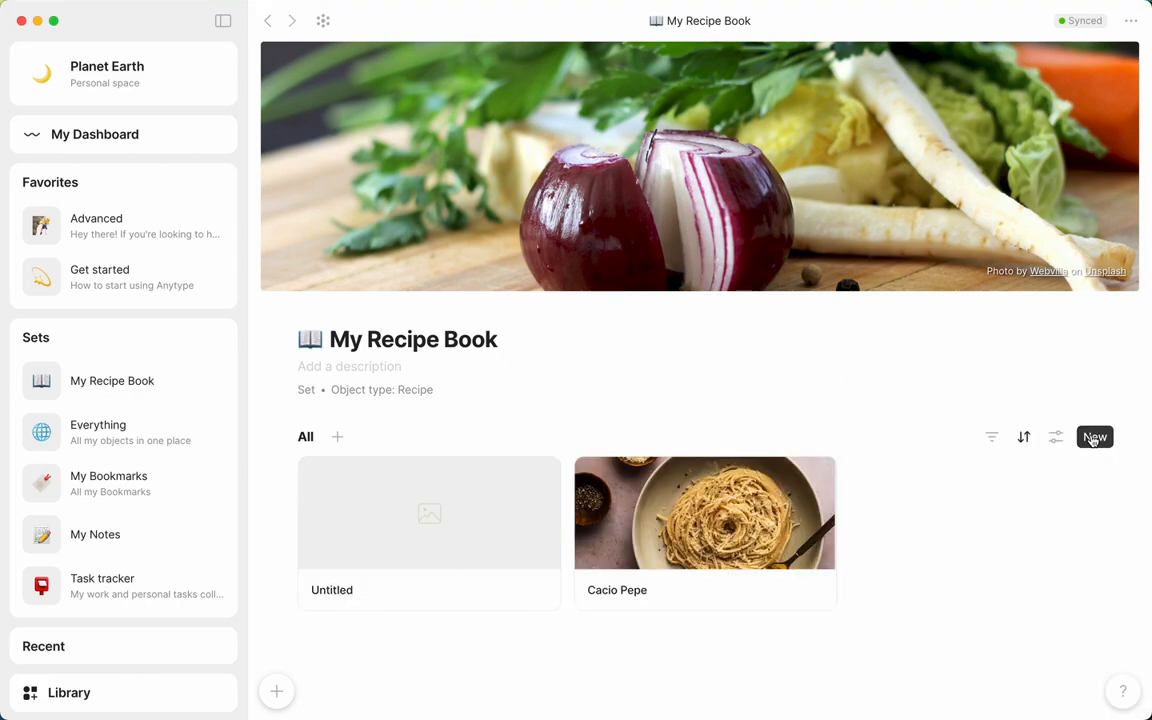
left_click(484, 532)
type("Garlicky Eggplant")
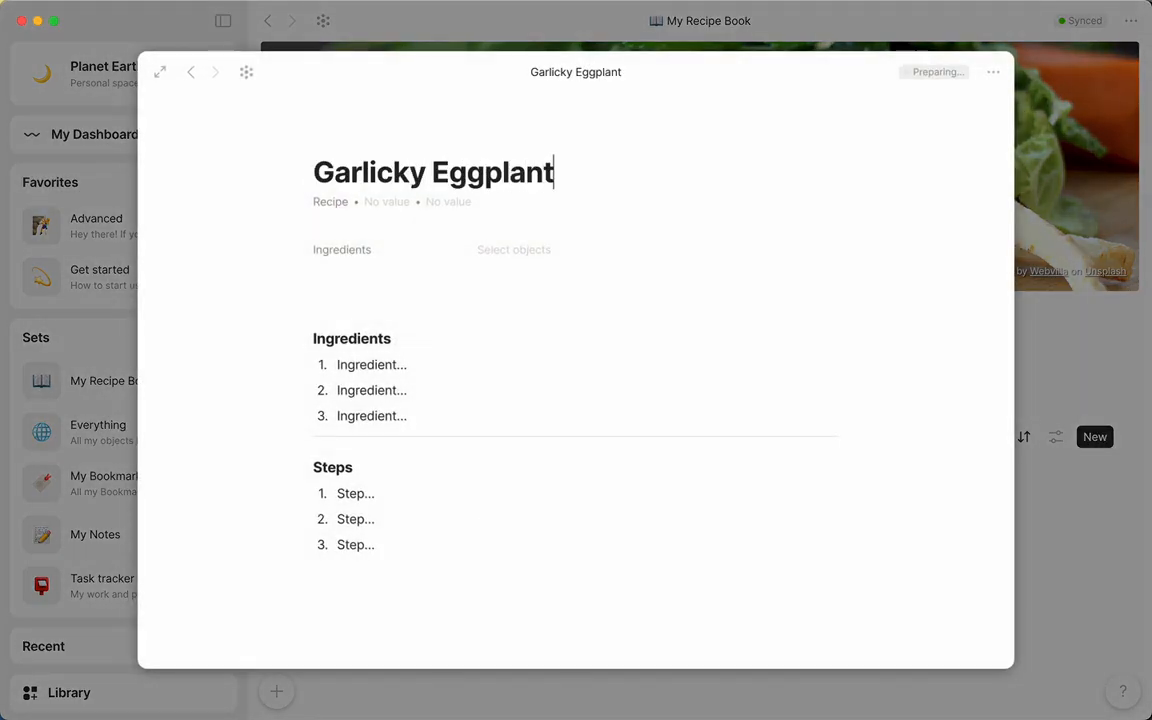
Tag the Garlicky Eggplant recipe with the existing weeknight option and the new options side and vegetarian
left_click(399, 201)
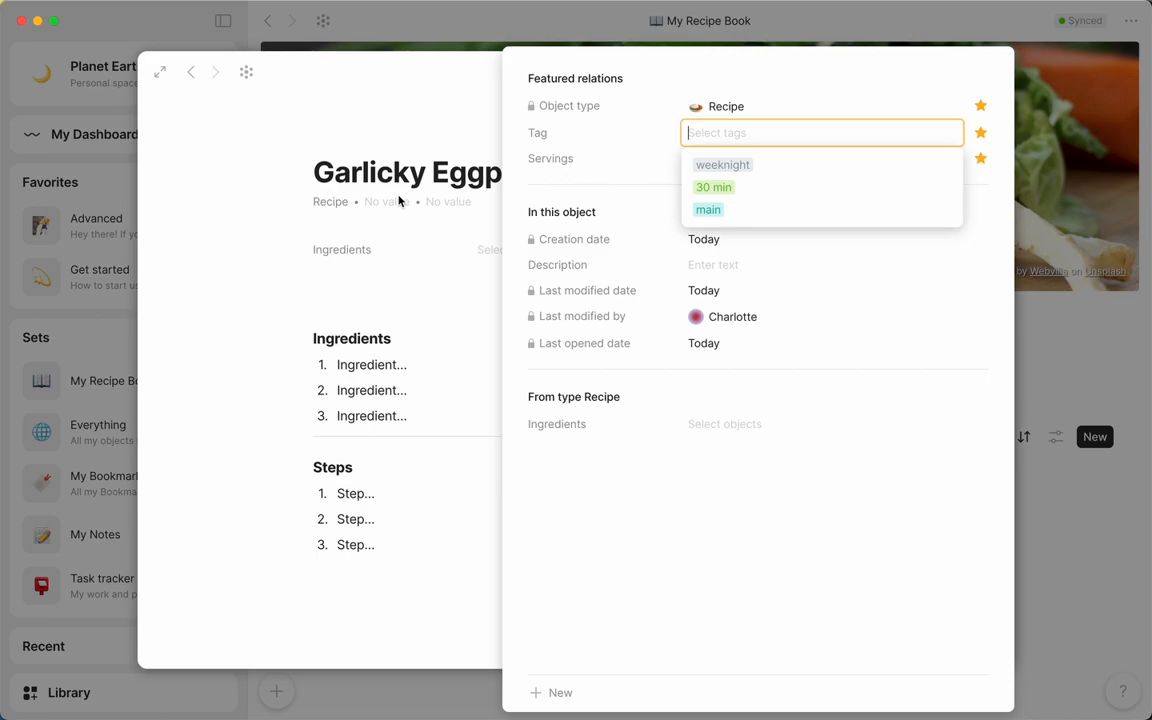
key("Return")
type("side")
key("Return")
type("vegetarian")
key("Return")
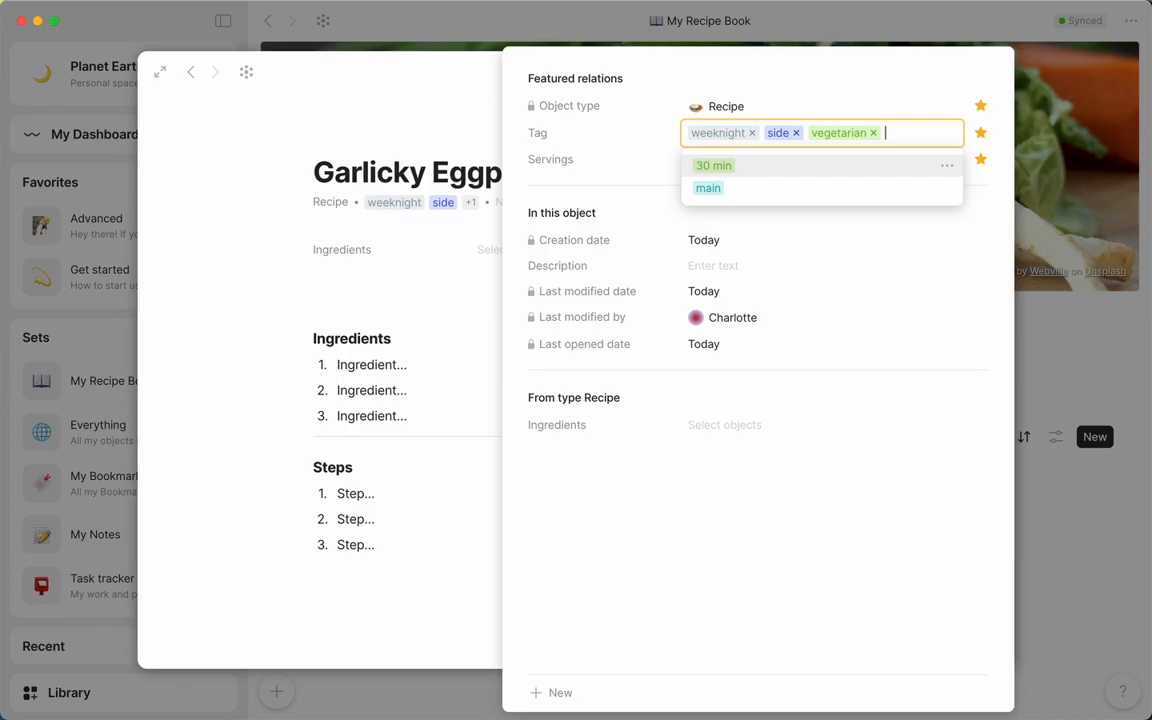
Set the Garlicky Eggplant recipe's Servings to 4 and close its relations
key("Tab")
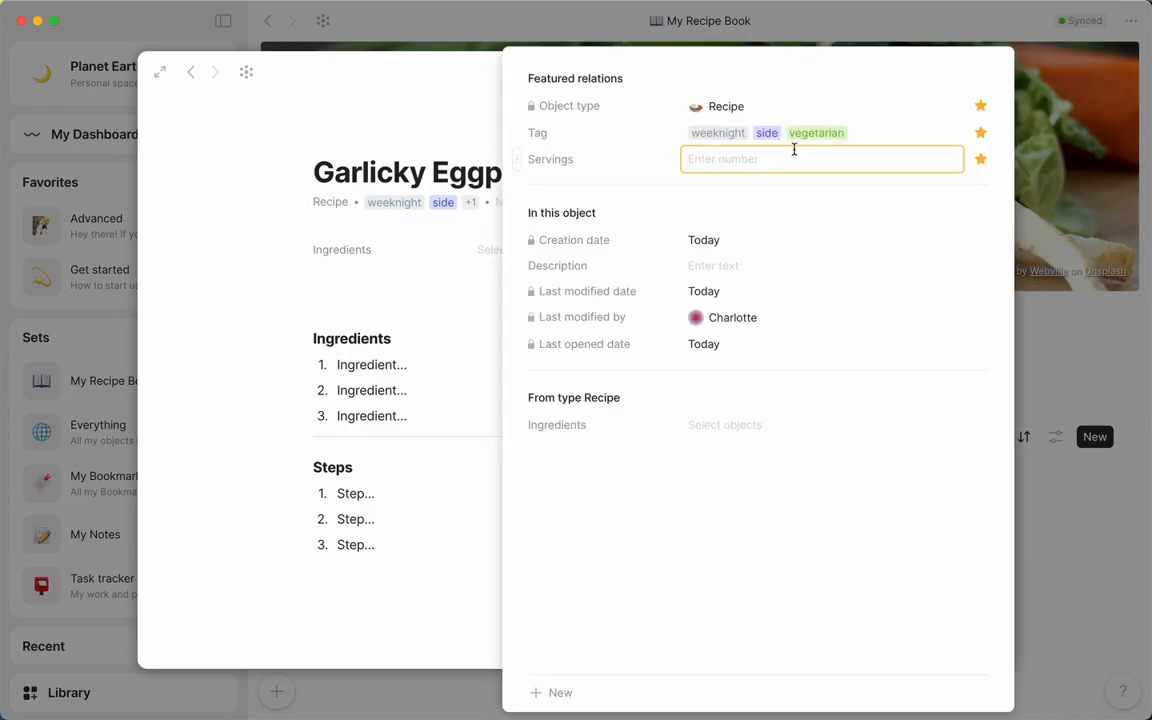
type("4")
key("Return")
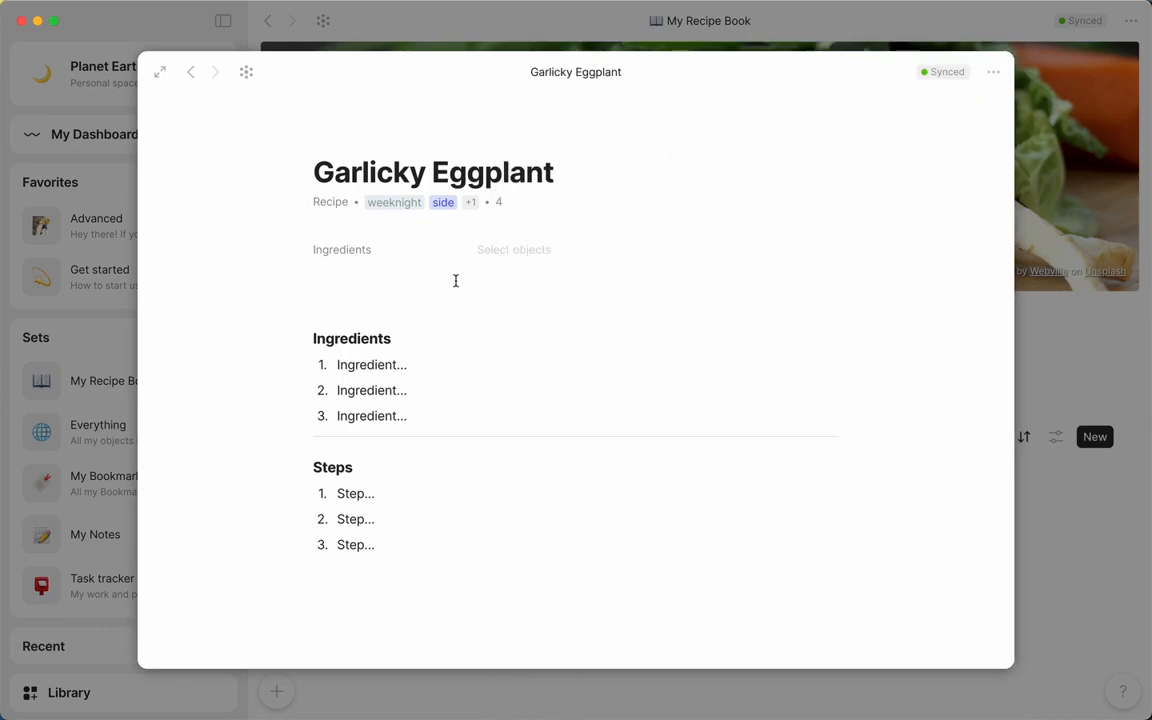
Enter eggplant and salt in the Garlicky Eggplant recipe's Ingredients relation
left_click(505, 250)
type("eggplant")
key("Return")
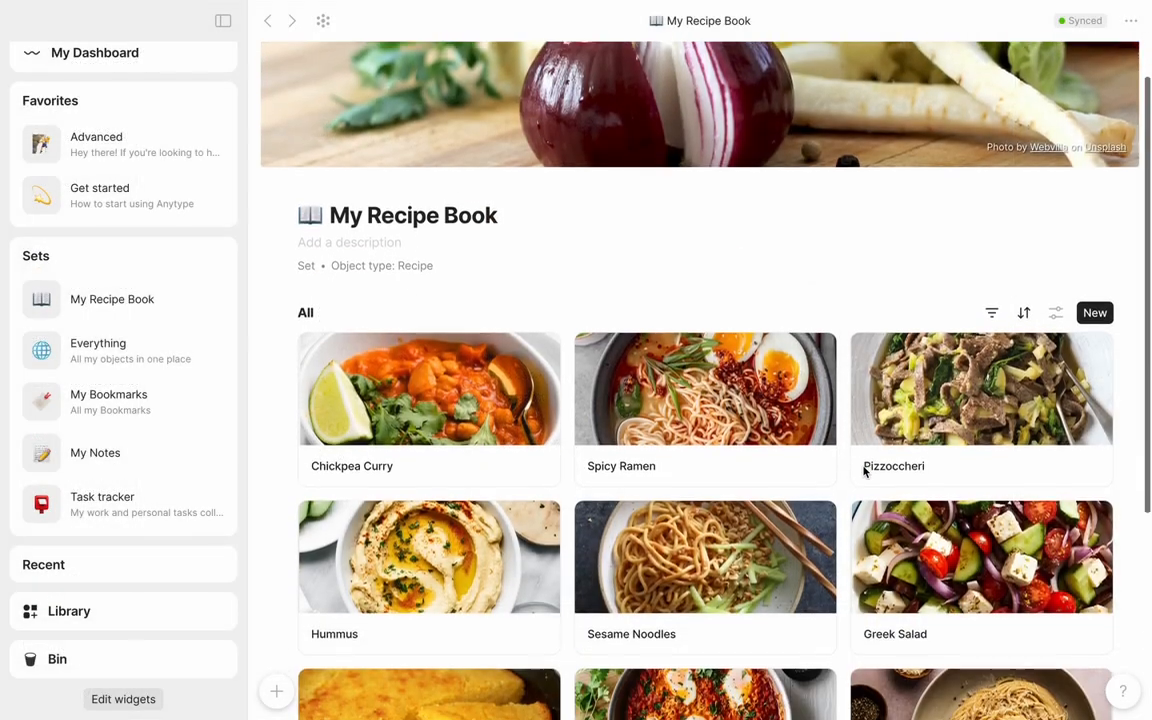
Set the Ingredients filter of the My Recipe Book gallery to the condition "Has any of"
scroll(865, 471, "down", 3)
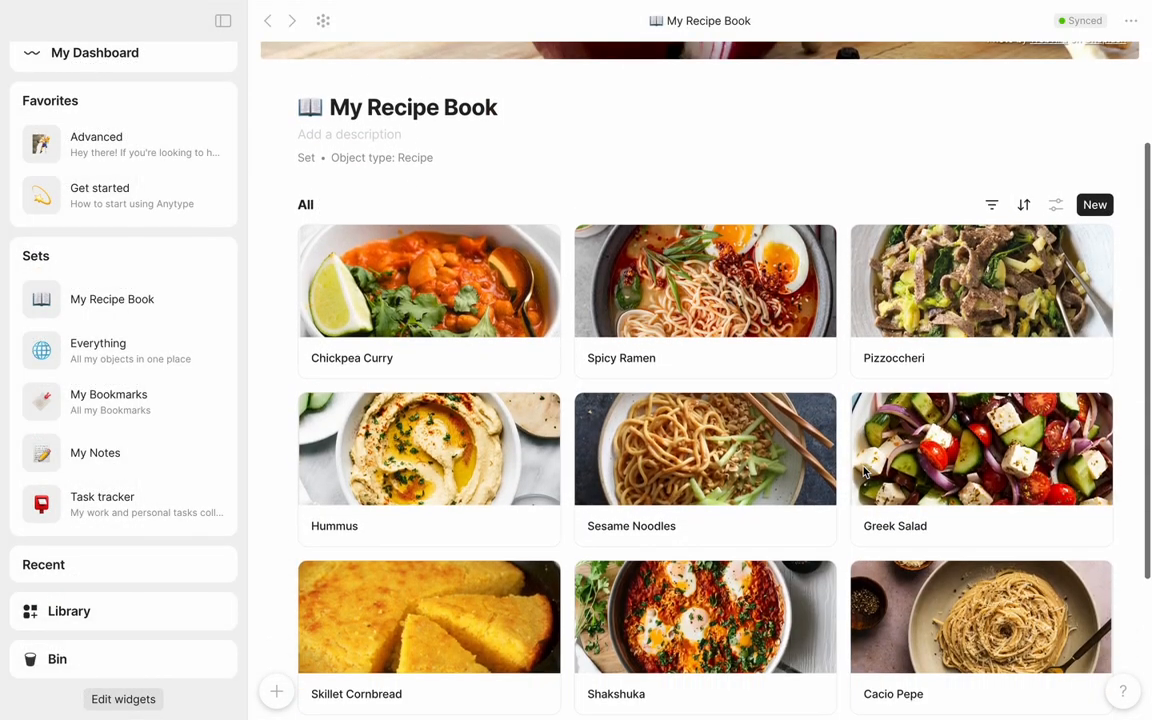
scroll(865, 471, "up", 5)
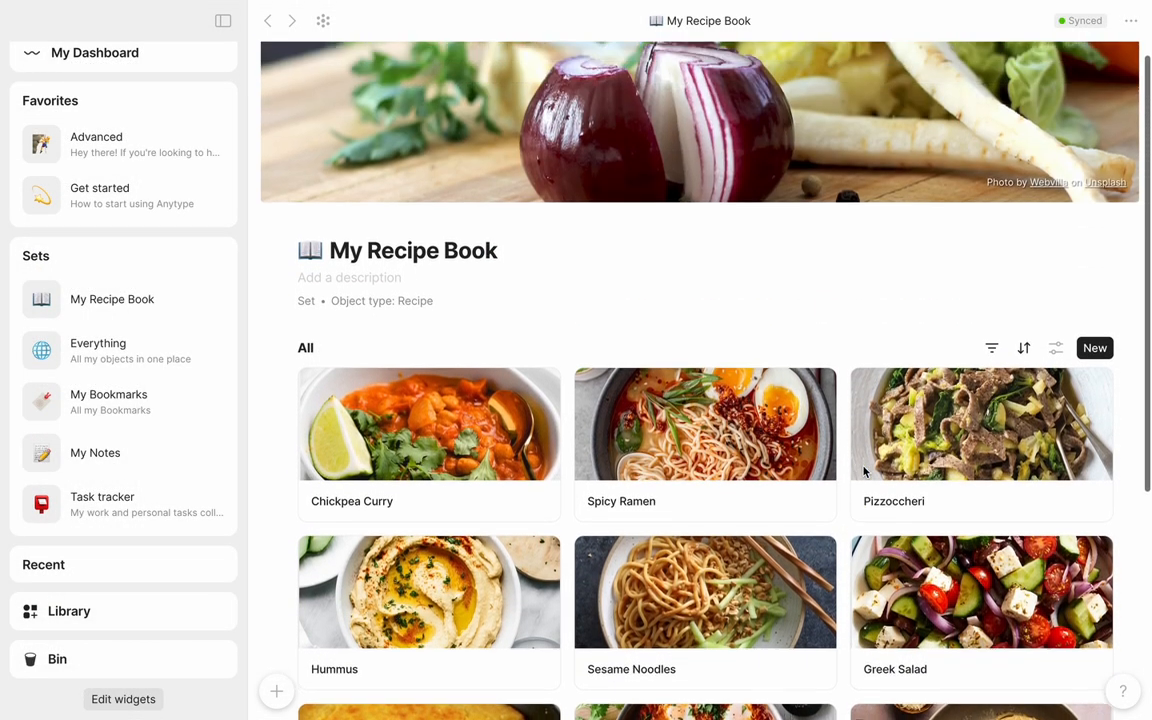
scroll(865, 472, "up", 1)
mouse_move(928, 578)
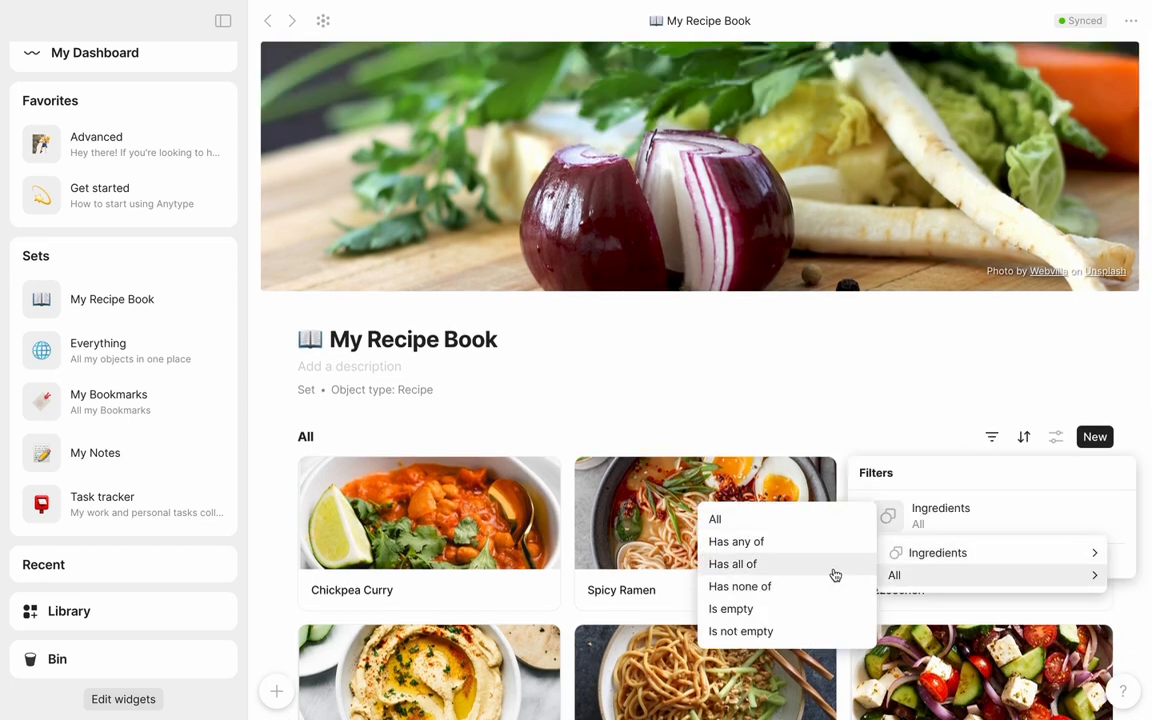
left_click(830, 543)
Add both chickpeas objects as values of the Ingredients filter
left_click(952, 612)
type("chick")
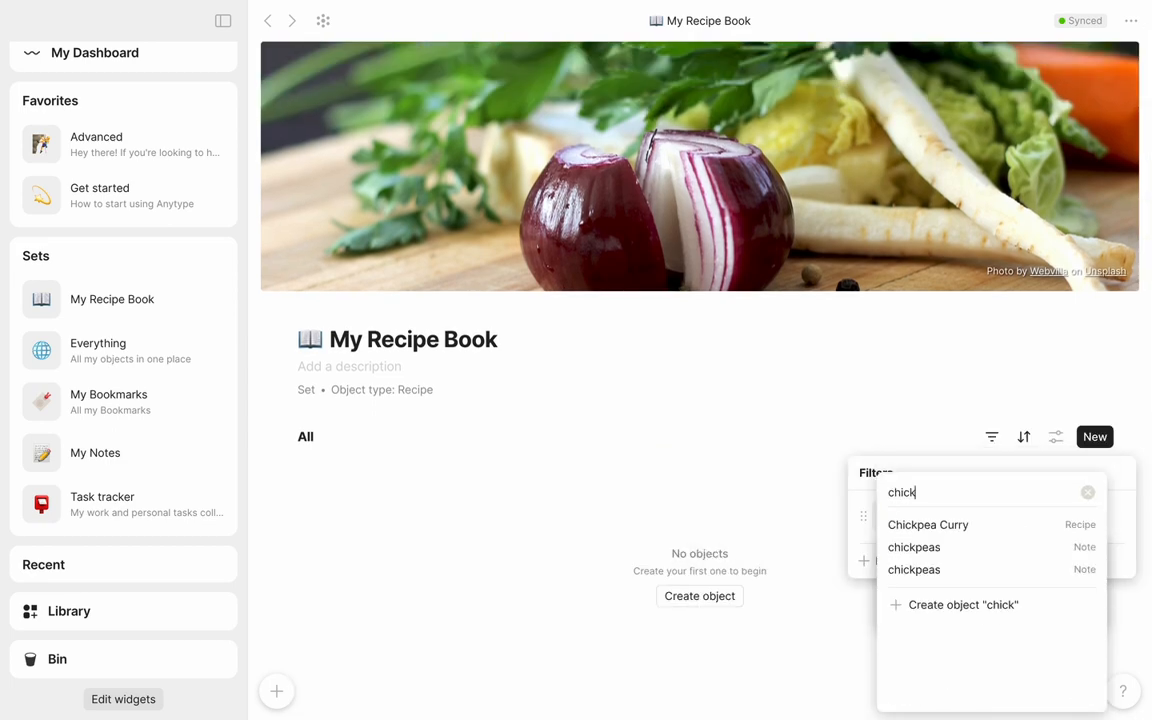
type("pe")
left_click(952, 568)
Add two tomato objects to the Ingredients filter values and close the filter settings
type("tomat")
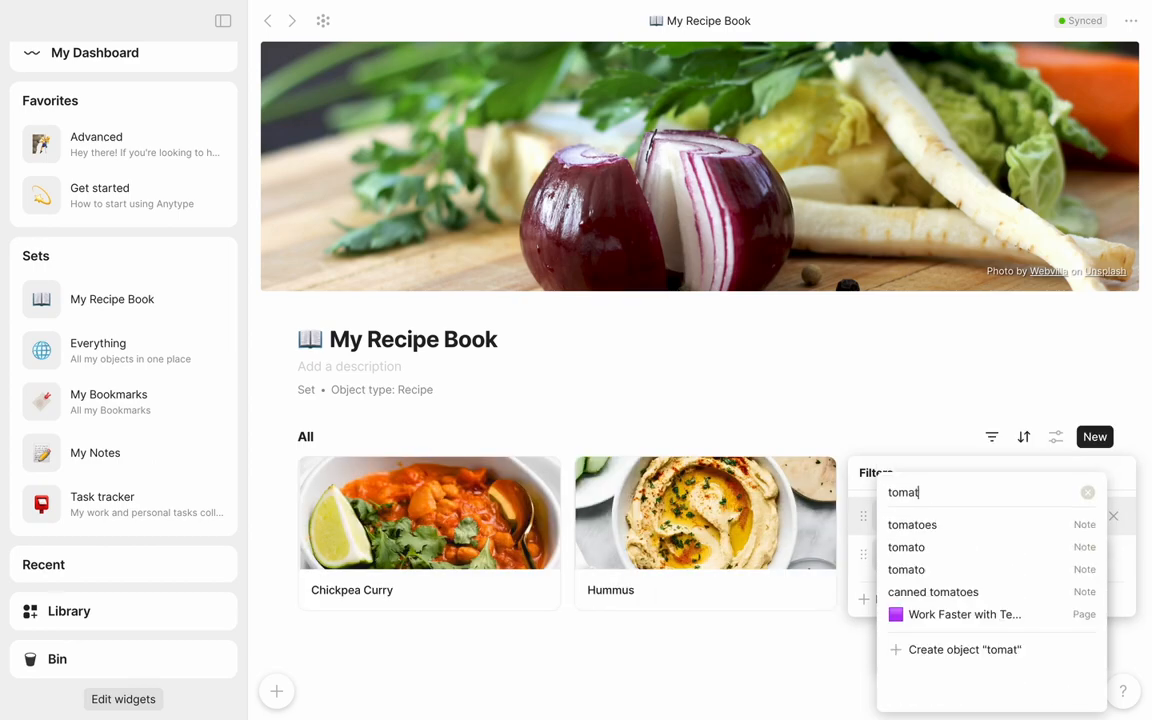
left_click(941, 553)
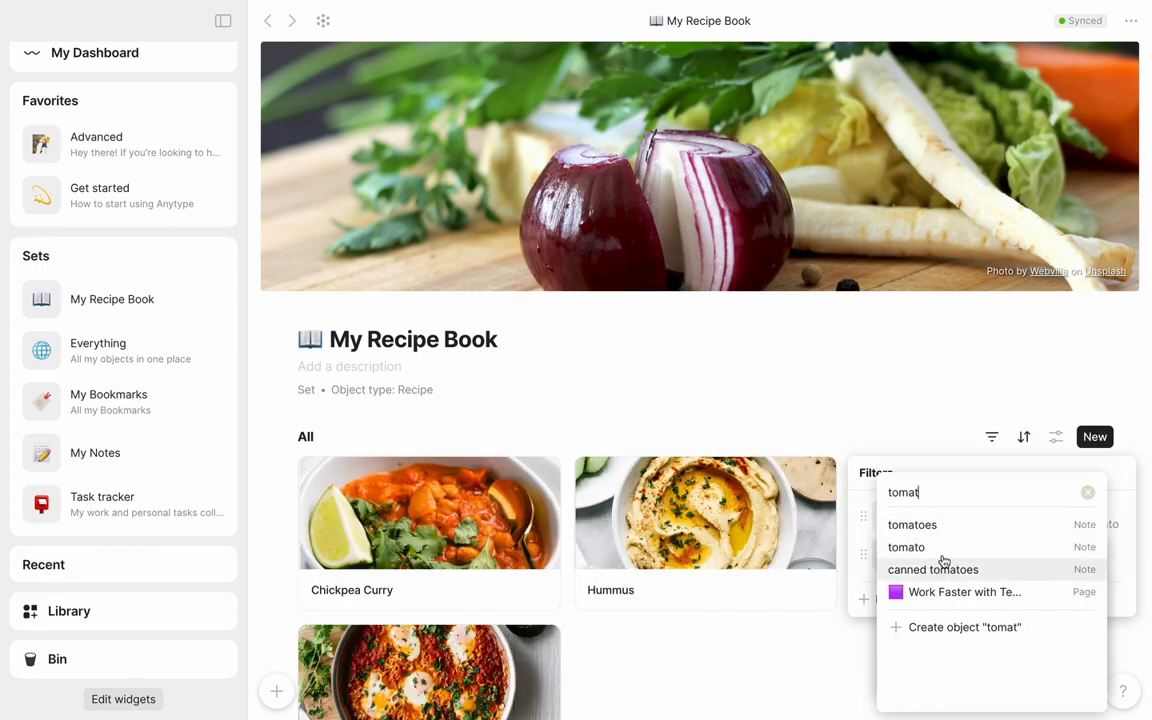
left_click(942, 560)
left_click(717, 702)
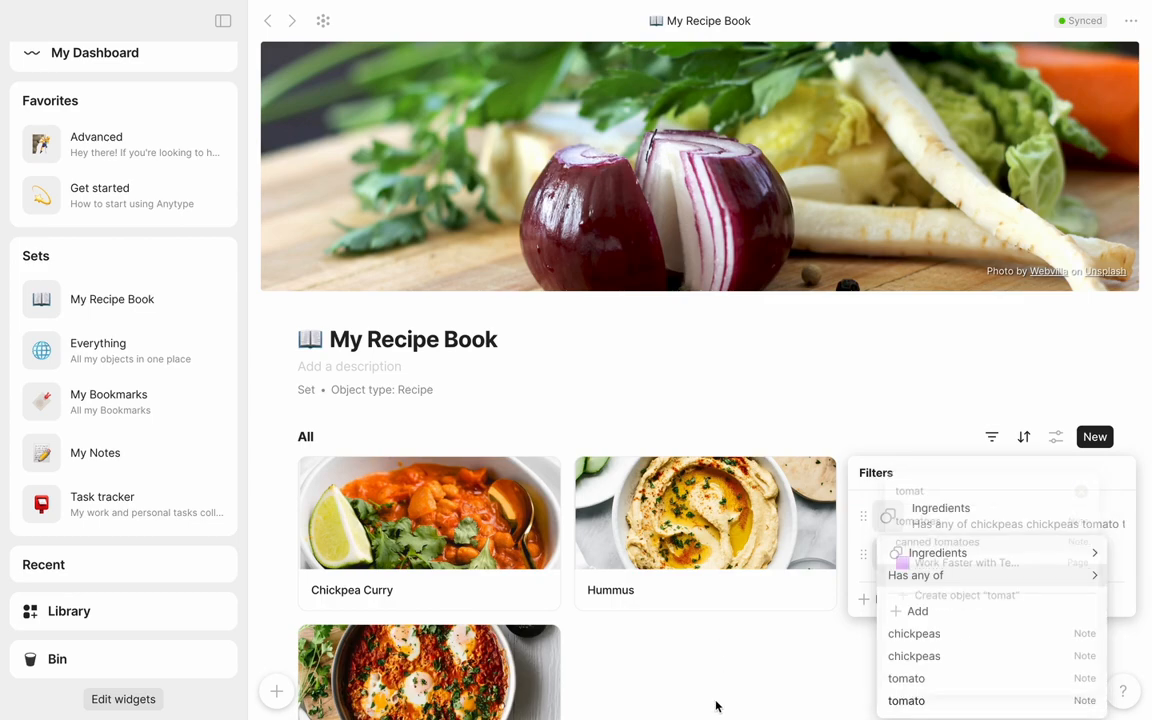
left_click(732, 691)
left_click(733, 692)
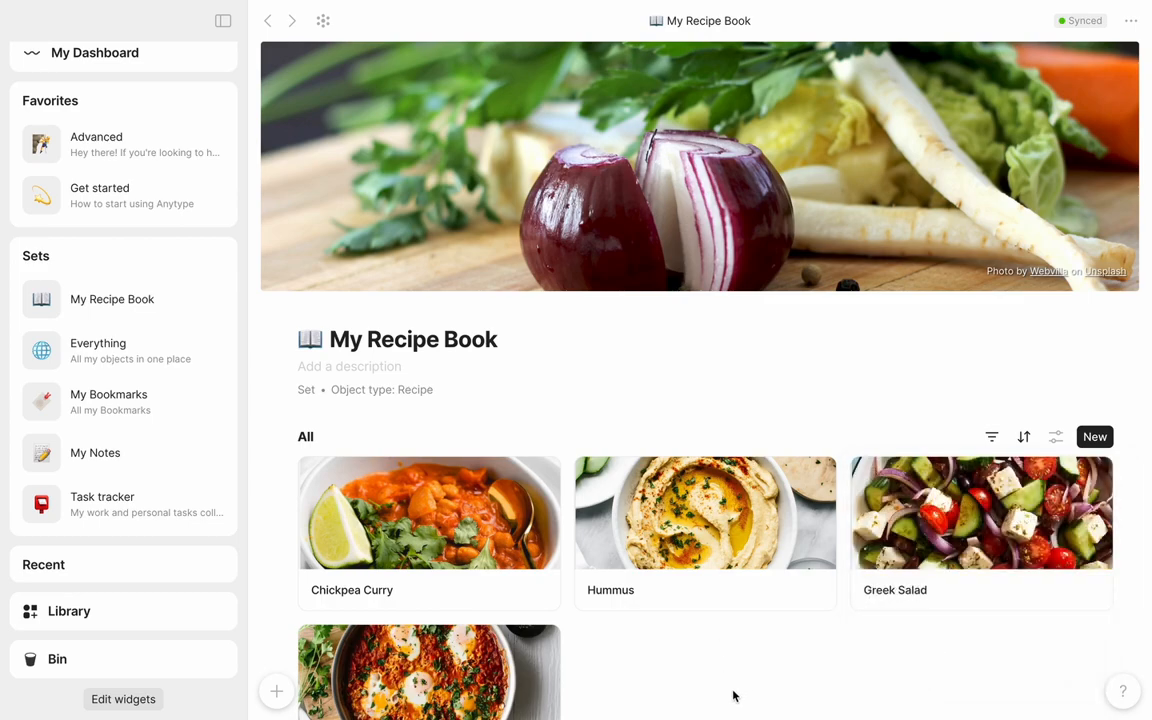
Create a new collection named Weekly Meal Plan and give it the shopping cart emoji as its icon
scroll(733, 696, "down", 2)
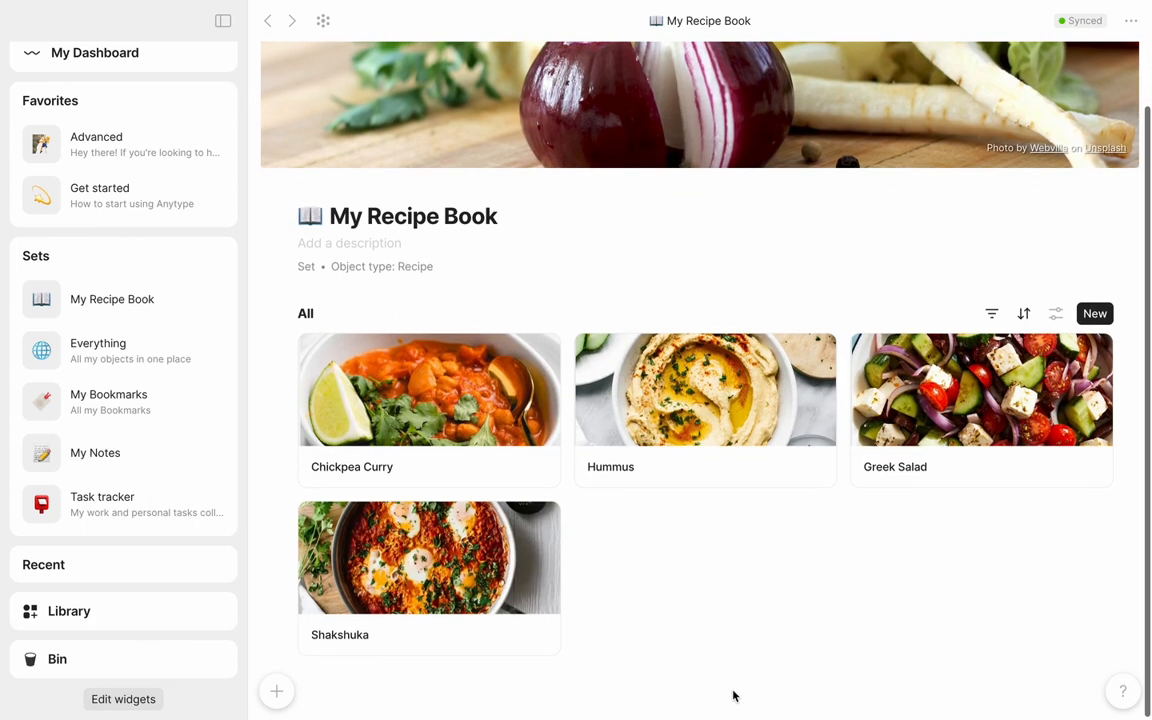
scroll(733, 696, "up", 2)
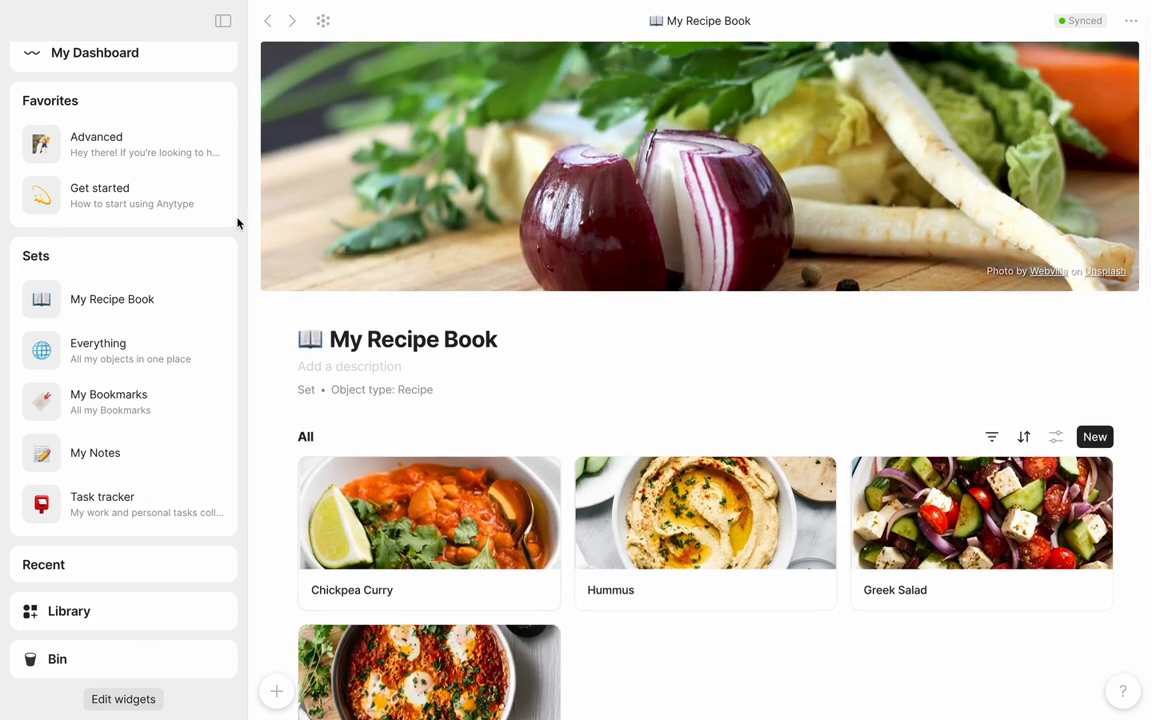
scroll(237, 224, "up", 2)
left_click(278, 692)
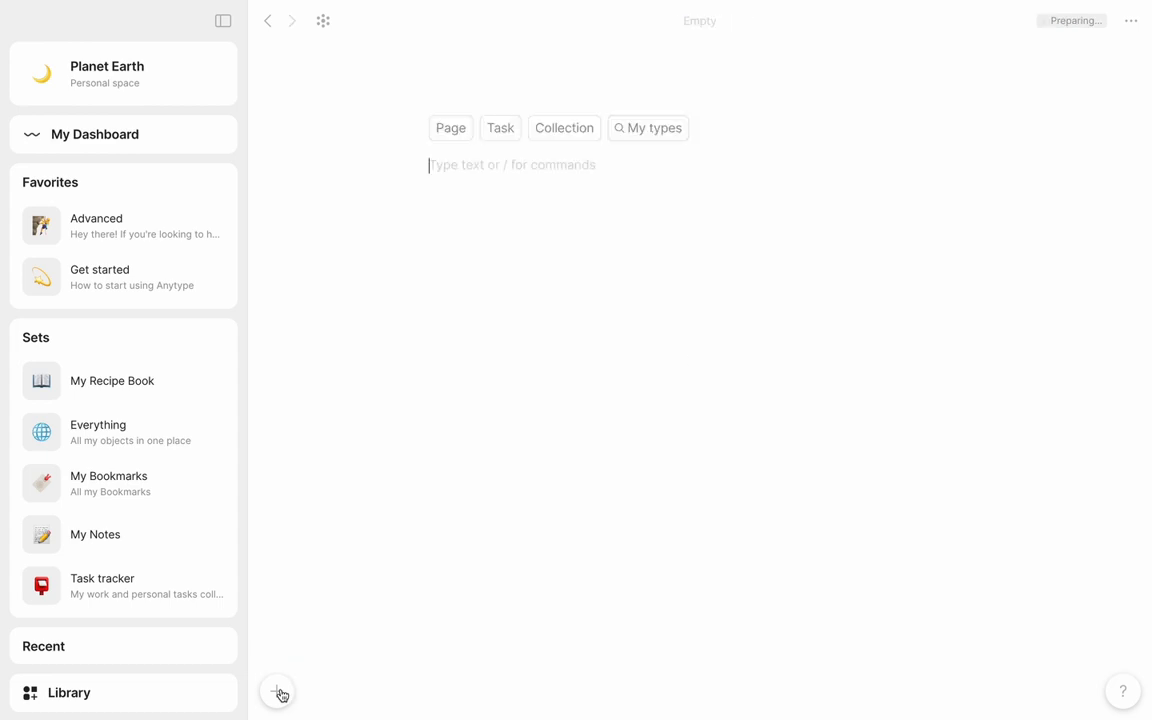
key("Up")
key("Right")
key("Right")
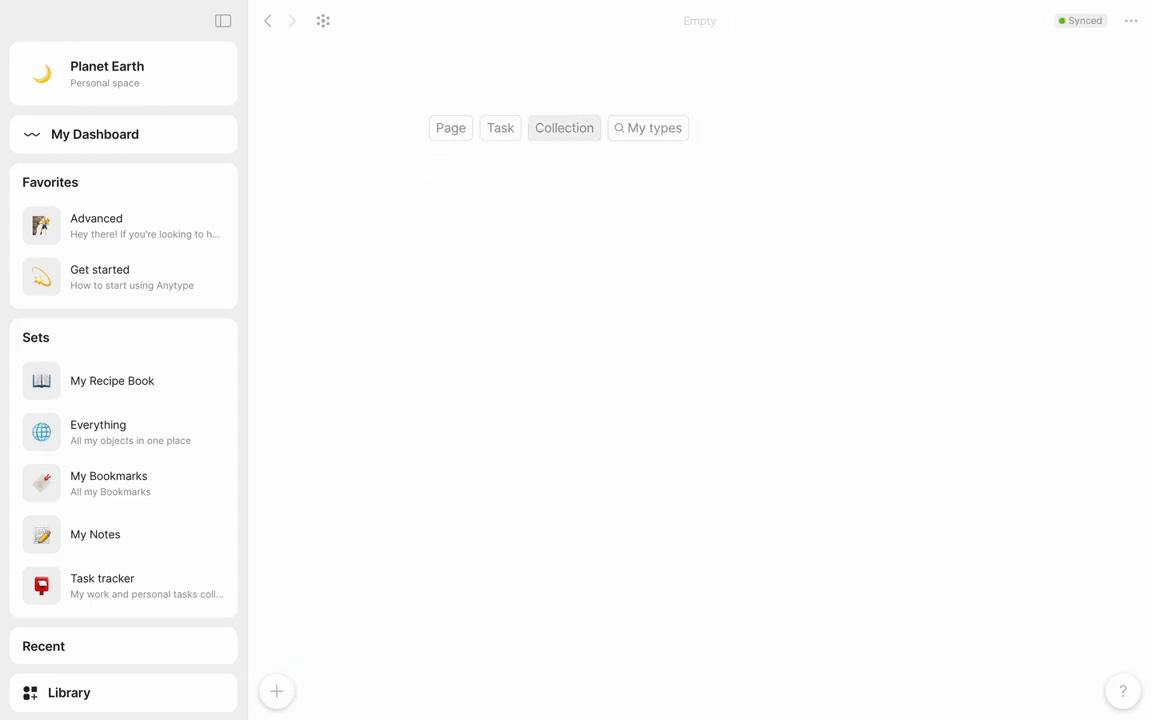
key("Return")
type("W")
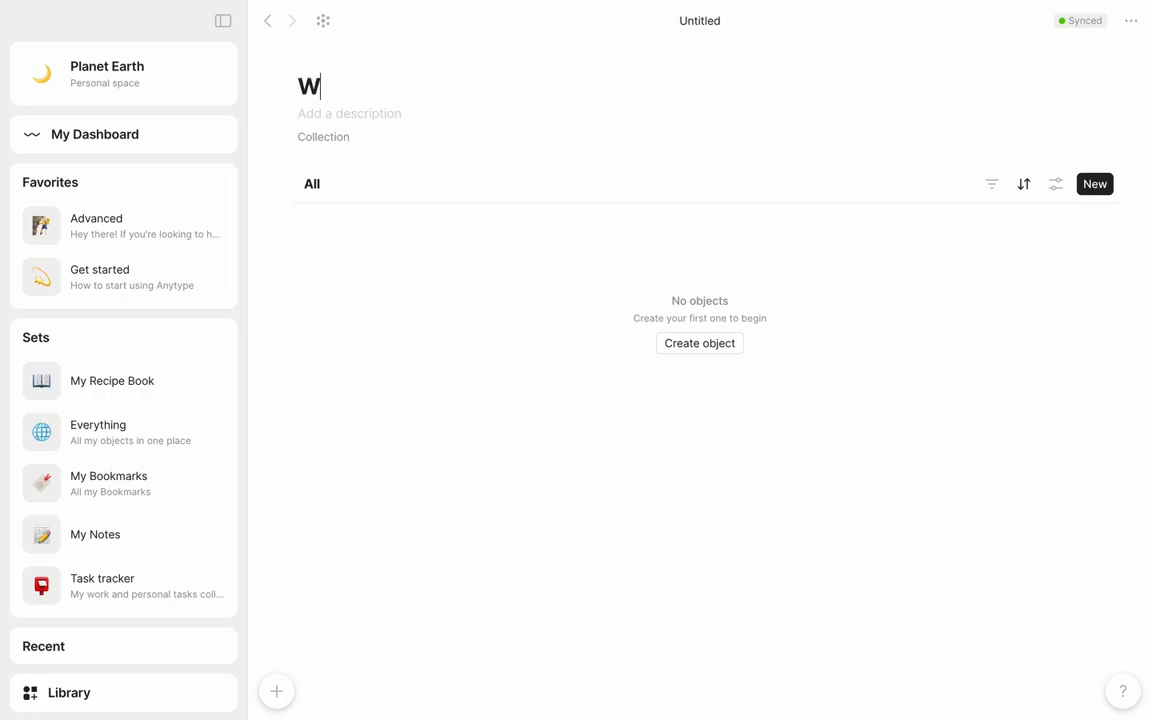
type("eekly Meal Plan")
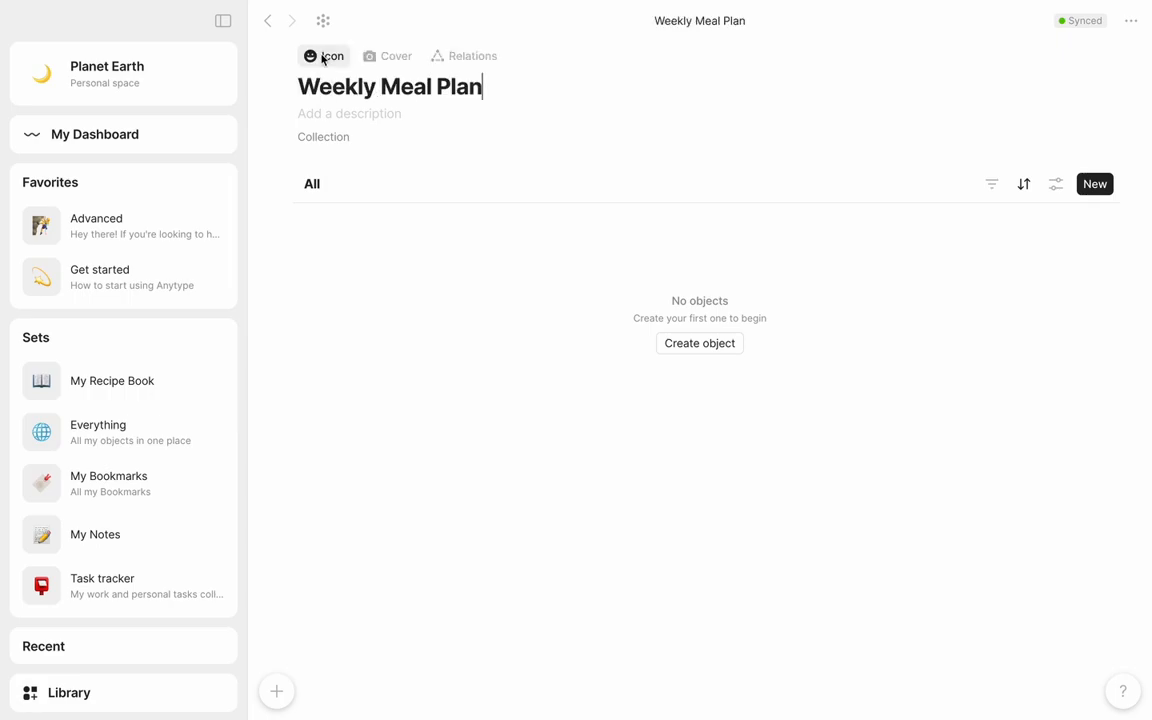
left_click(324, 58)
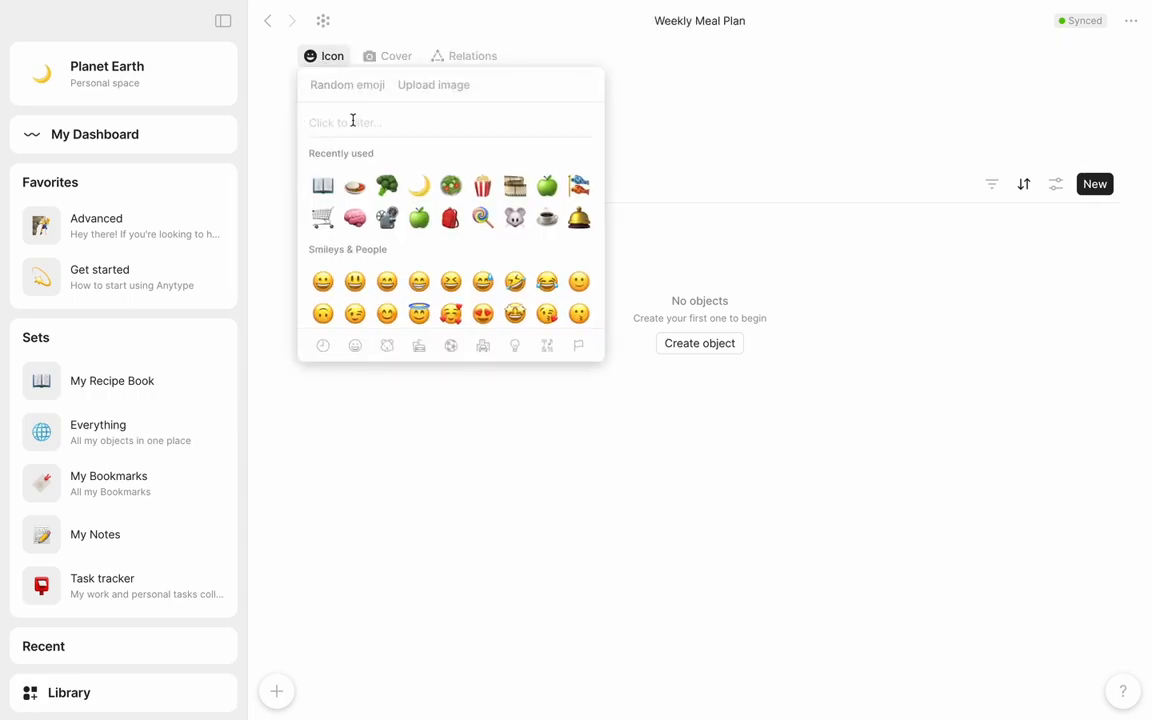
left_click(324, 218)
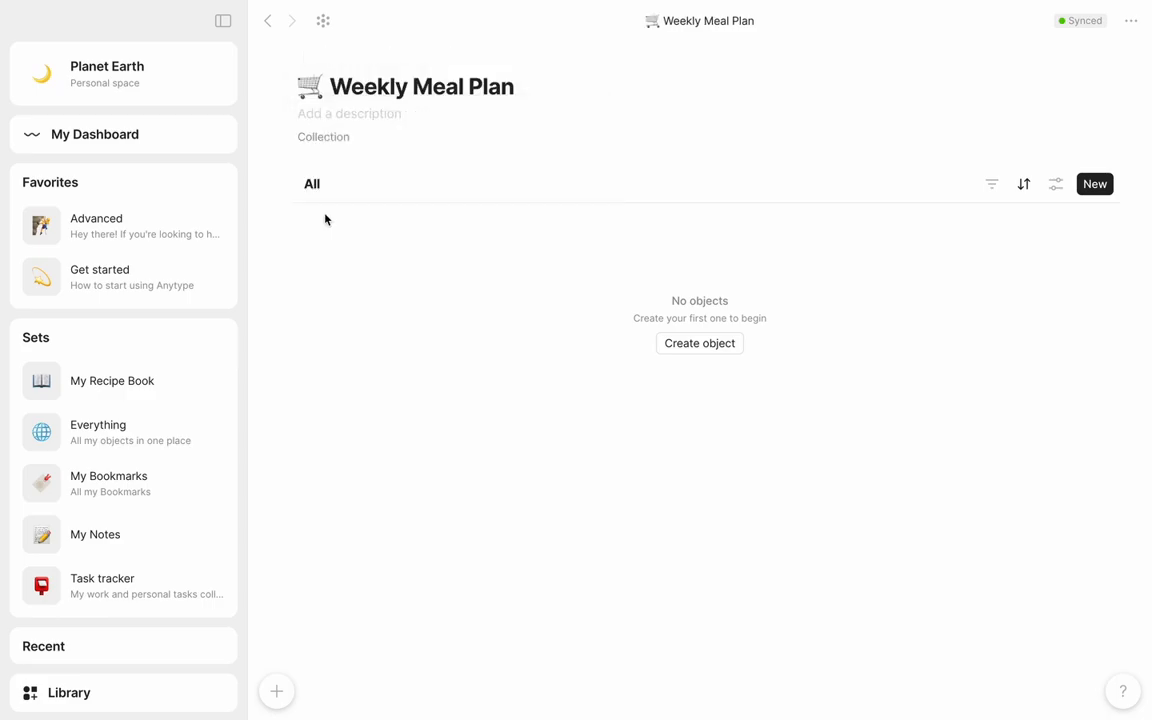
Return to My Recipe Book and link the Chickpea Curry and Hummus recipes to the Weekly Meal Plan collection
scroll(230, 120, "down", 1)
left_click(267, 22)
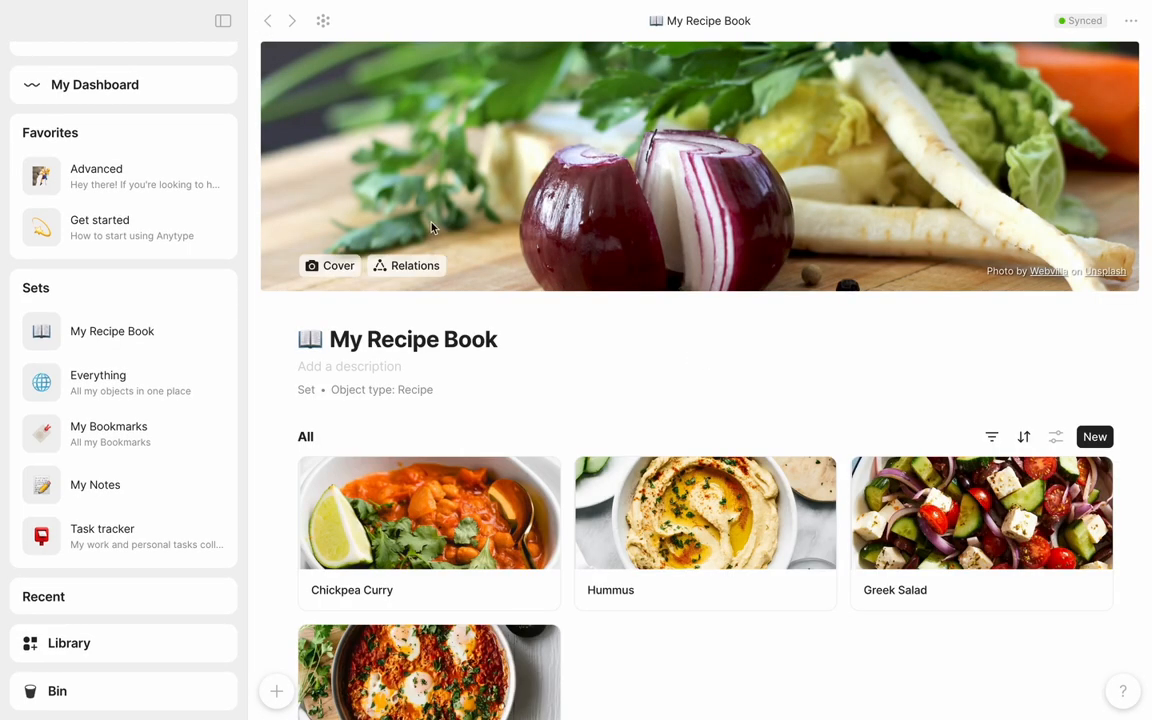
right_click(543, 520)
mouse_move(600, 577)
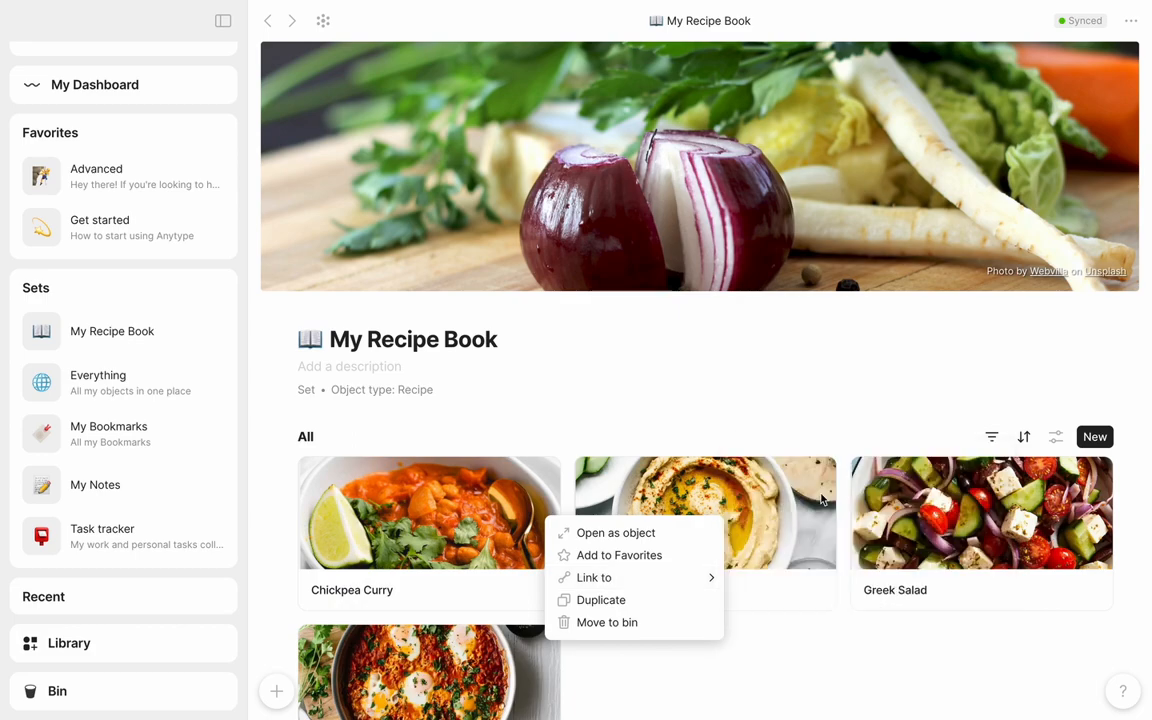
left_click(760, 491)
right_click(724, 598)
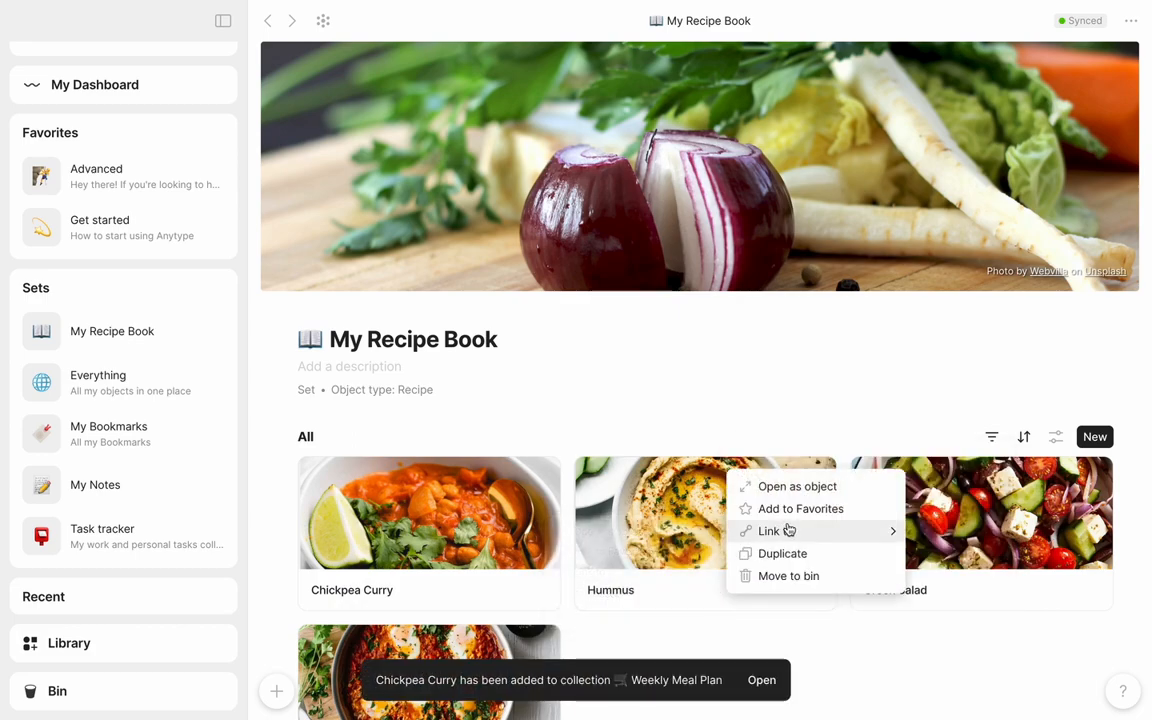
mouse_move(788, 531)
left_click(680, 488)
Link the Greek Salad and Shakshuka recipes to the Weekly Meal Plan collection
right_click(941, 587)
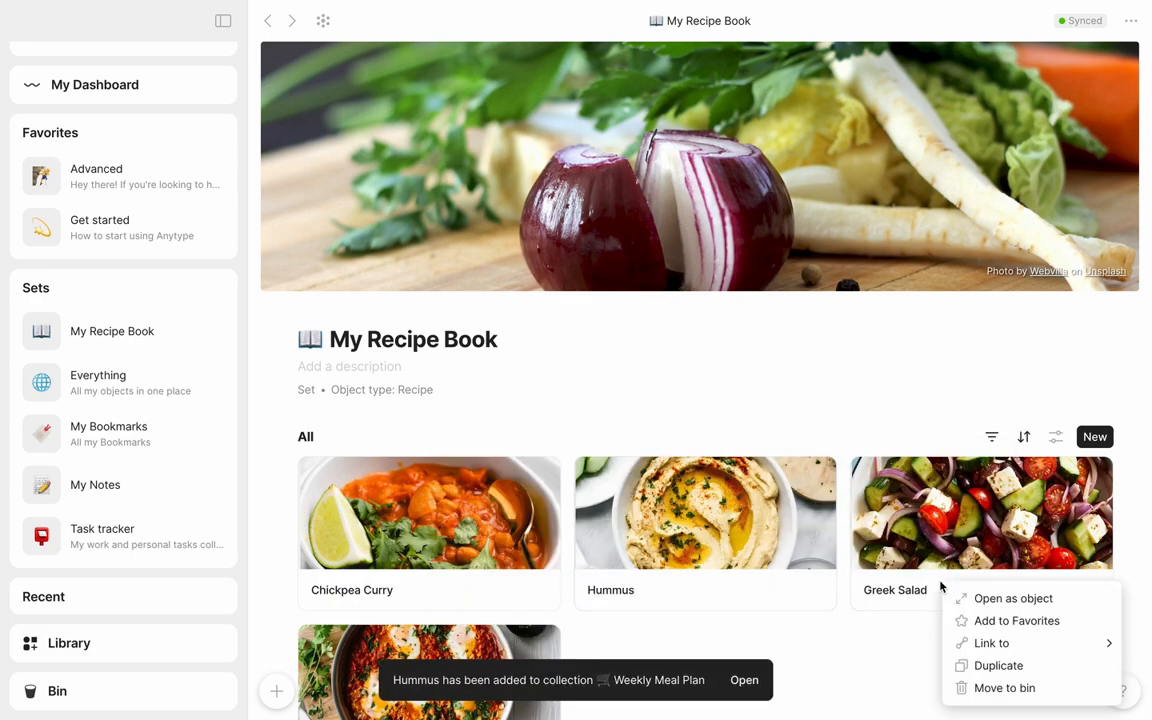
mouse_move(962, 643)
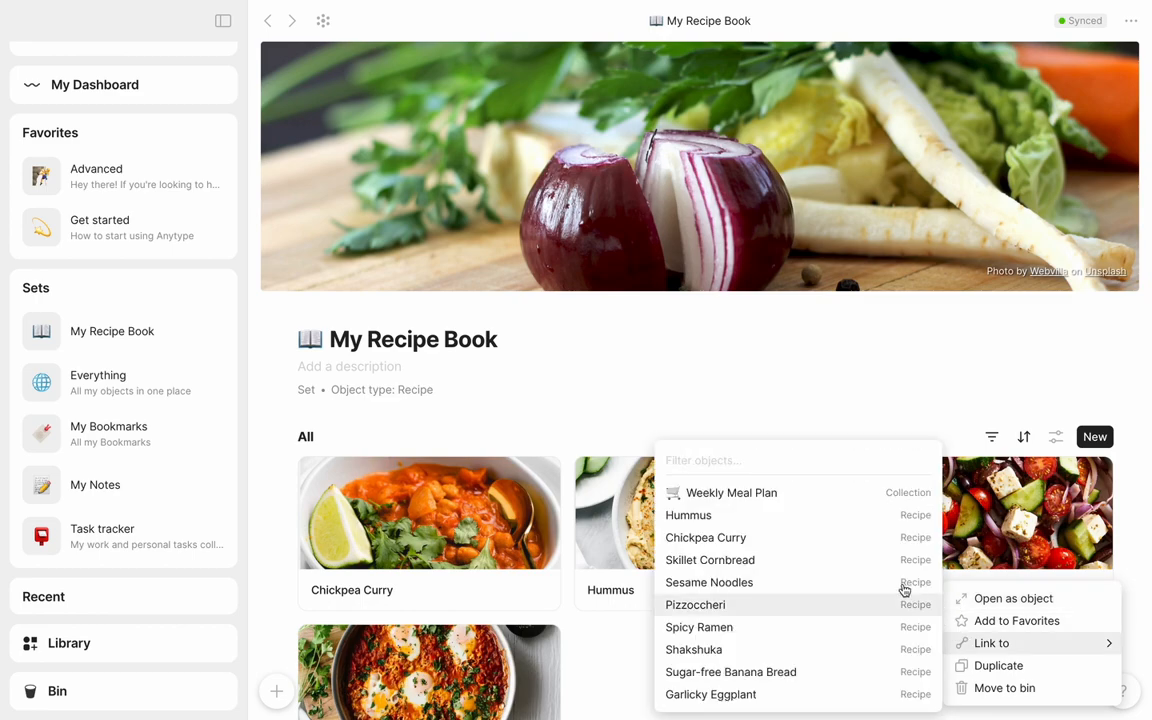
left_click(868, 492)
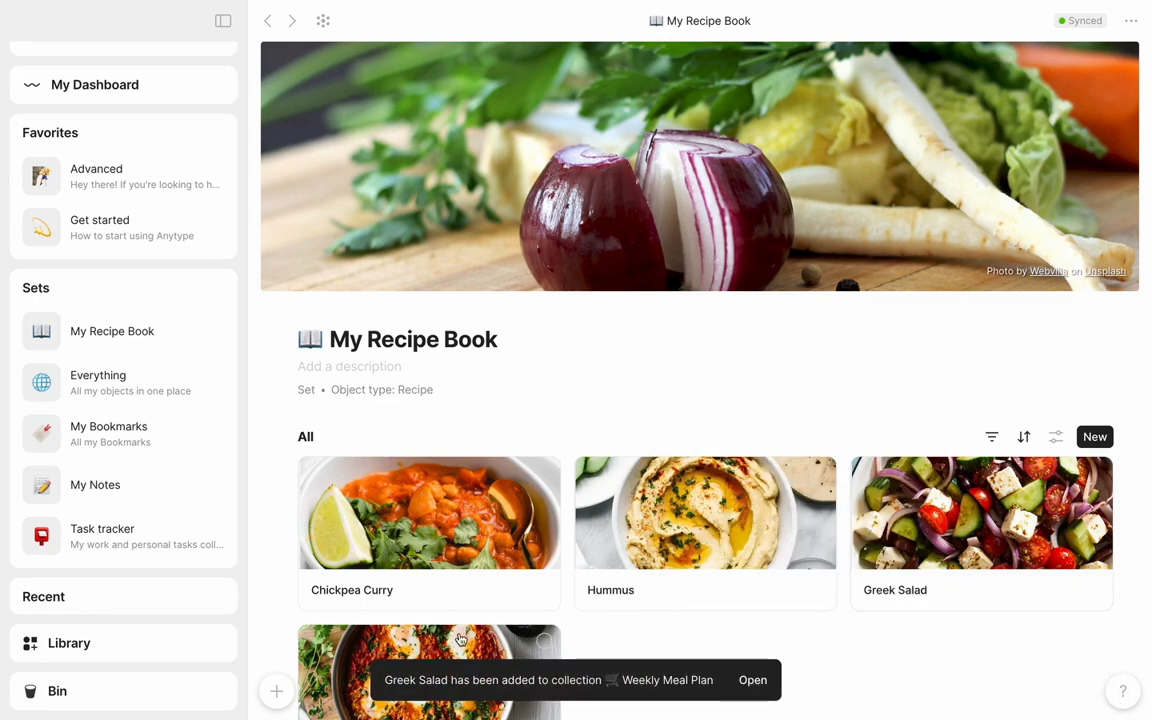
scroll(460, 638, "down", 1)
right_click(532, 628)
mouse_move(620, 571)
left_click(812, 488)
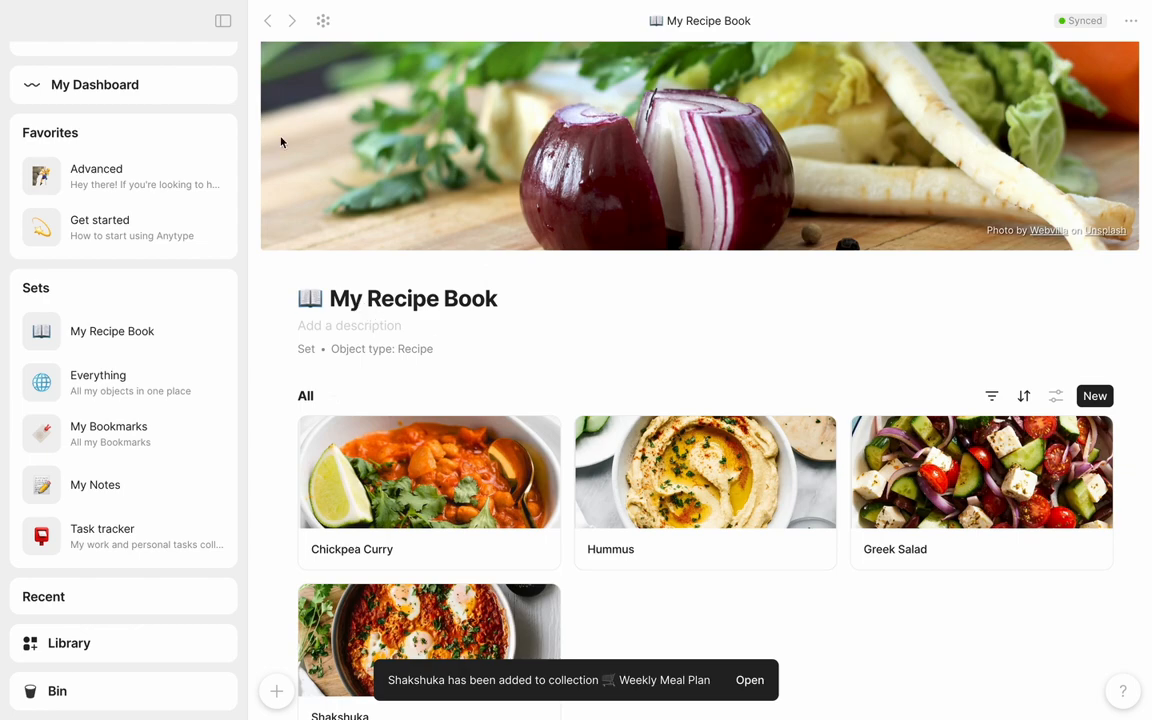
Show the Ingredients relation as a column in the Weekly Meal Plan collection, narrowing the Name column and widening Ingredients
left_click(655, 680)
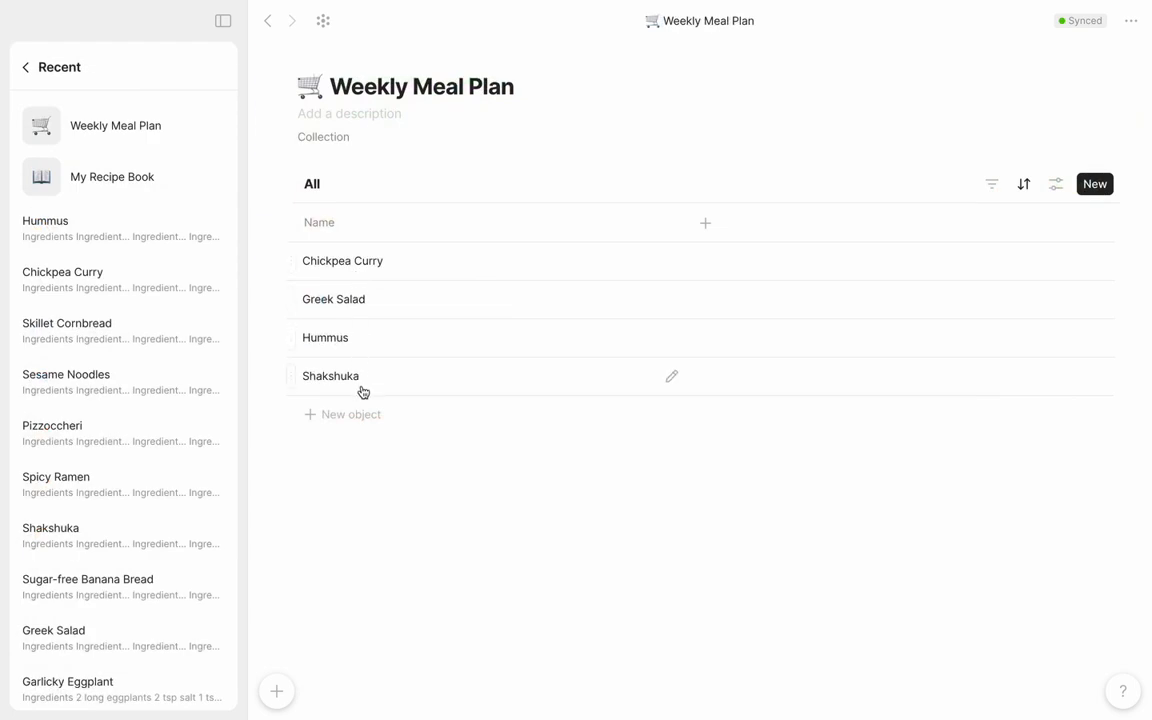
left_click(708, 224)
type("ingred")
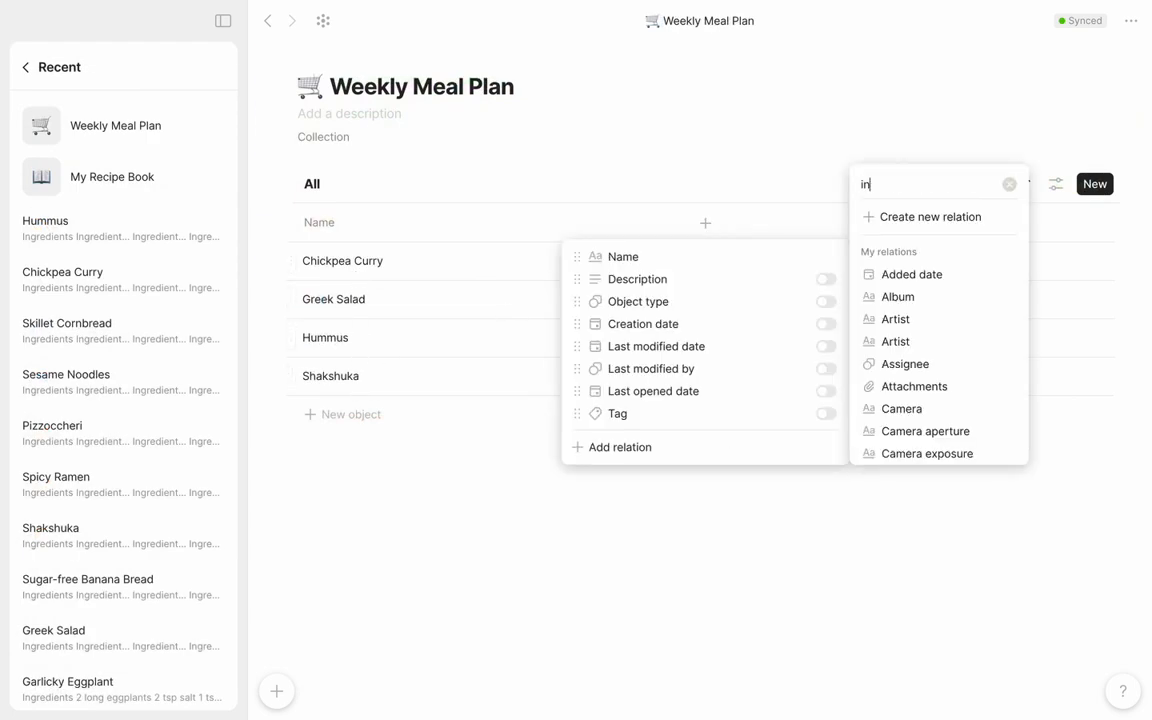
key("Down")
key("Down")
key("Return")
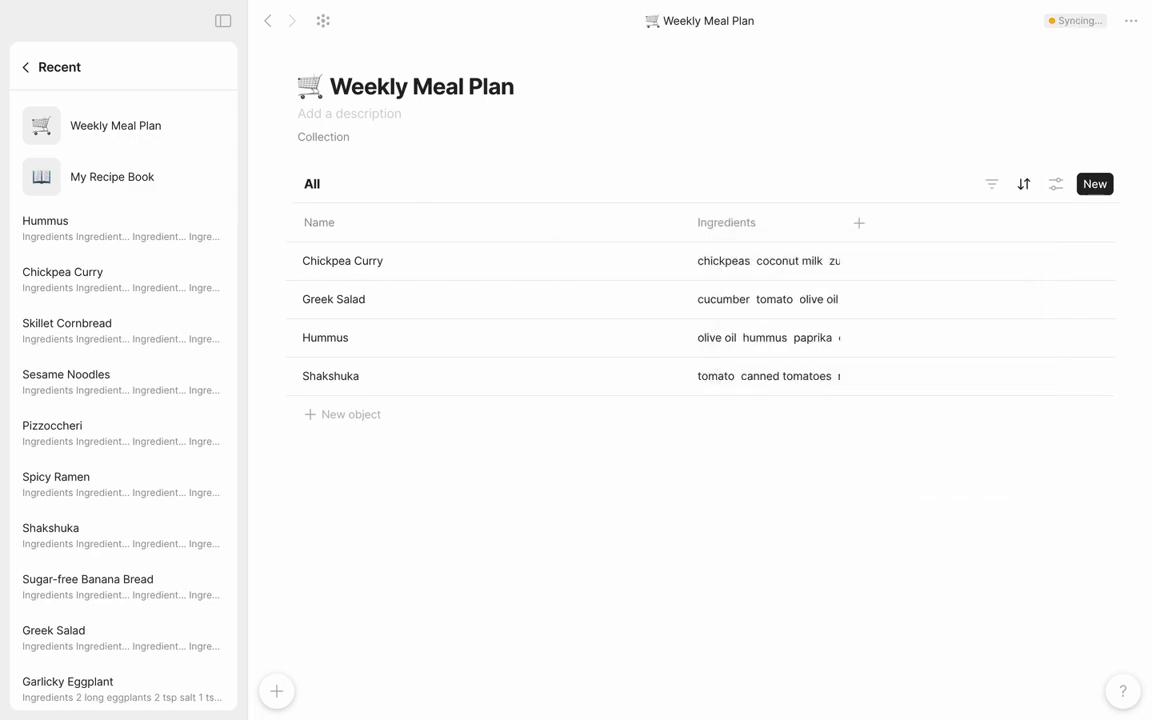
left_click_drag(684, 221, 467, 226)
left_click_drag(625, 224, 818, 224)
Create a new relation named Day of type Tag as a column in the Weekly Meal Plan collection
left_click(883, 223)
type("Day")
left_click(645, 470)
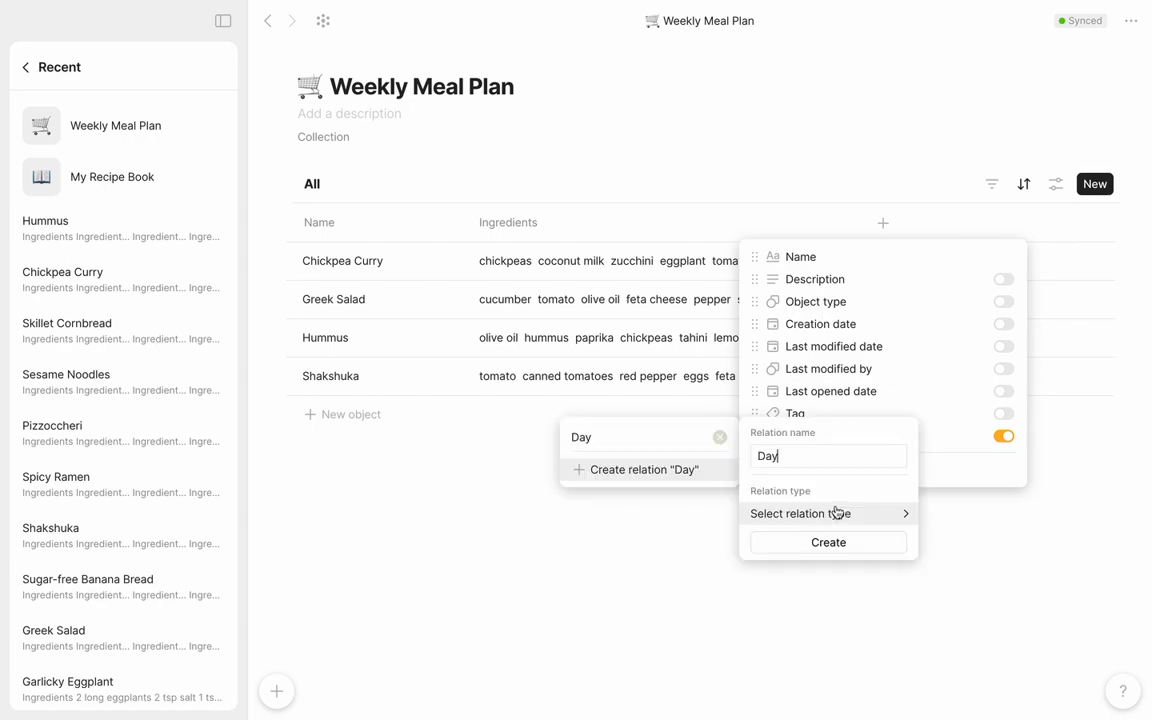
mouse_move(843, 521)
left_click(960, 491)
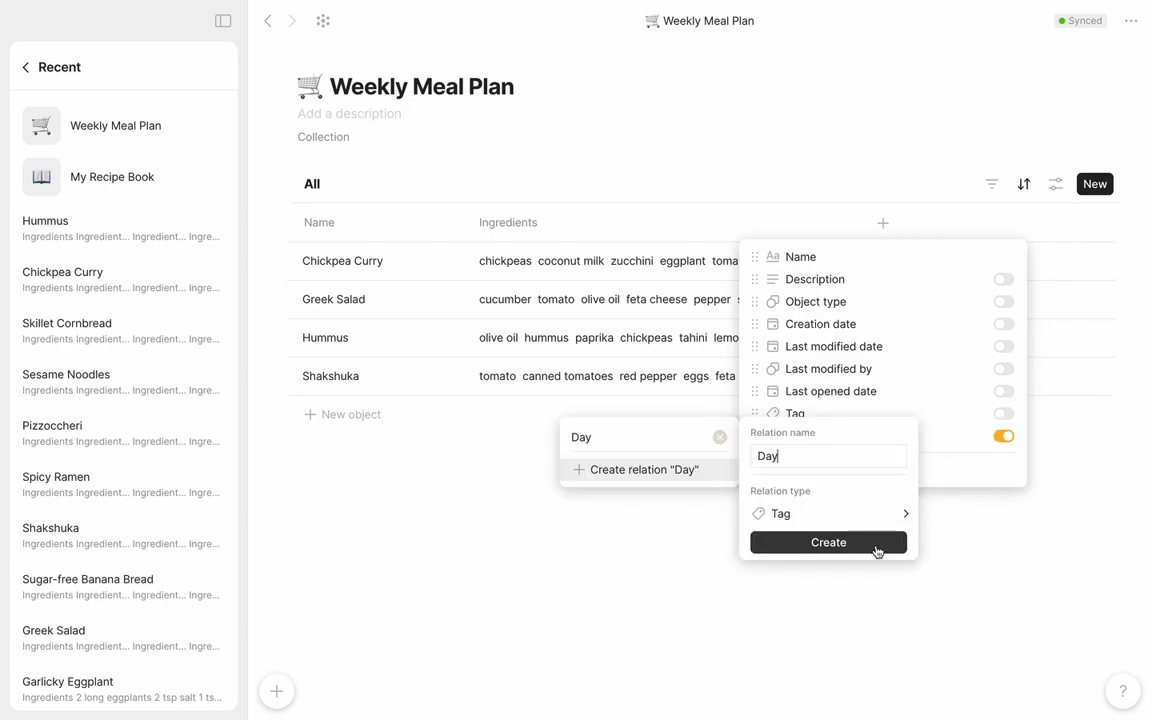
left_click(872, 545)
Set the Day tags to mon for Chickpea Curry, tues for Greek Salad, wed for Hummus and thurs for Shakshuka
left_click(939, 261)
type("mon")
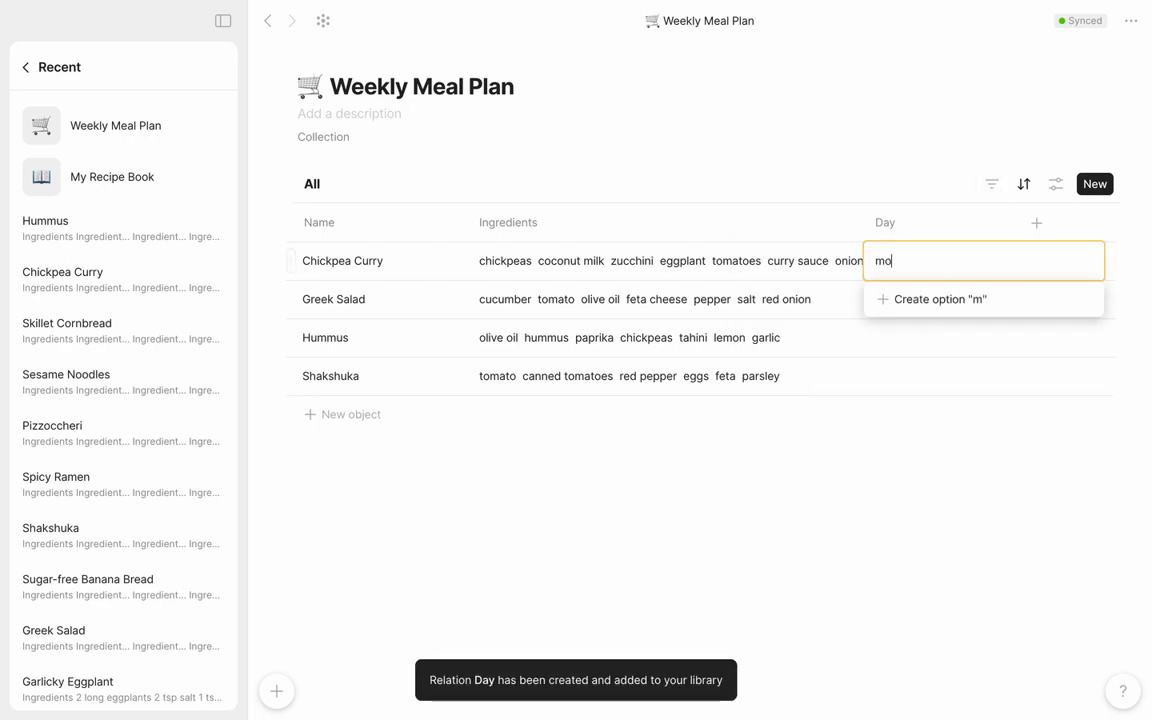
key("Return")
left_click(926, 308)
type("tues")
key("Return")
left_click(926, 340)
type("wed")
key("Return")
left_click(900, 380)
type("thurs")
key("Return")
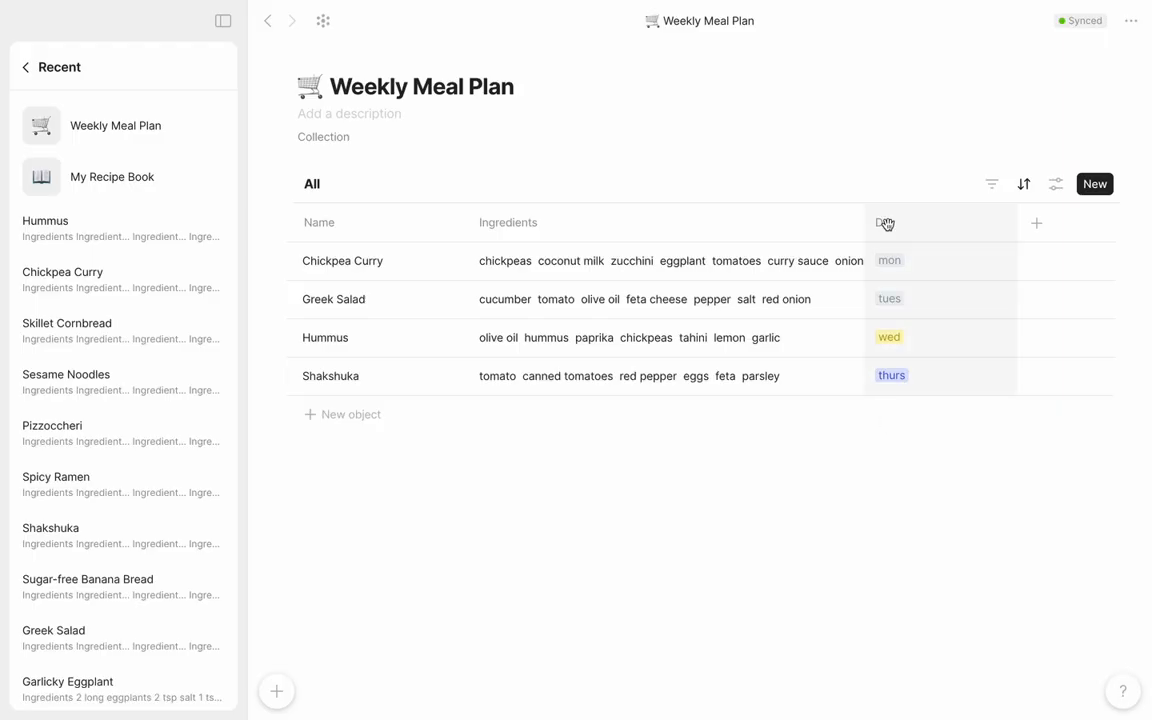
Move the Day column between Name and Ingredients and narrow it slightly
left_click_drag(887, 223, 416, 237)
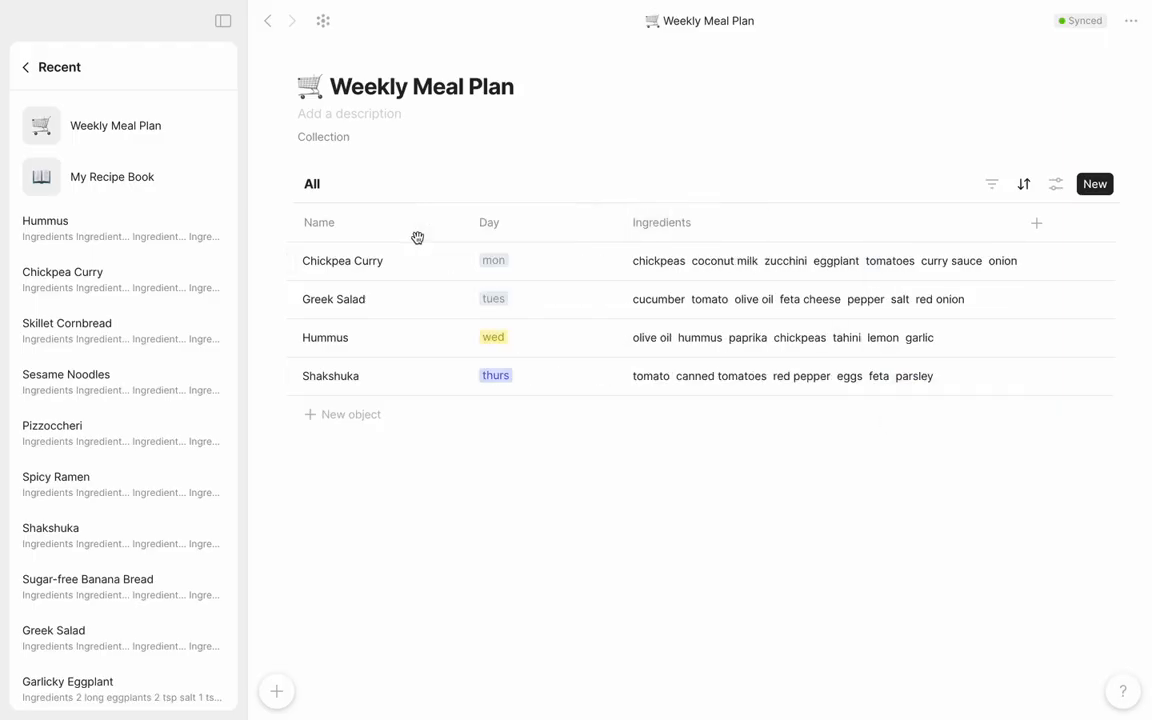
left_click_drag(619, 219, 590, 220)
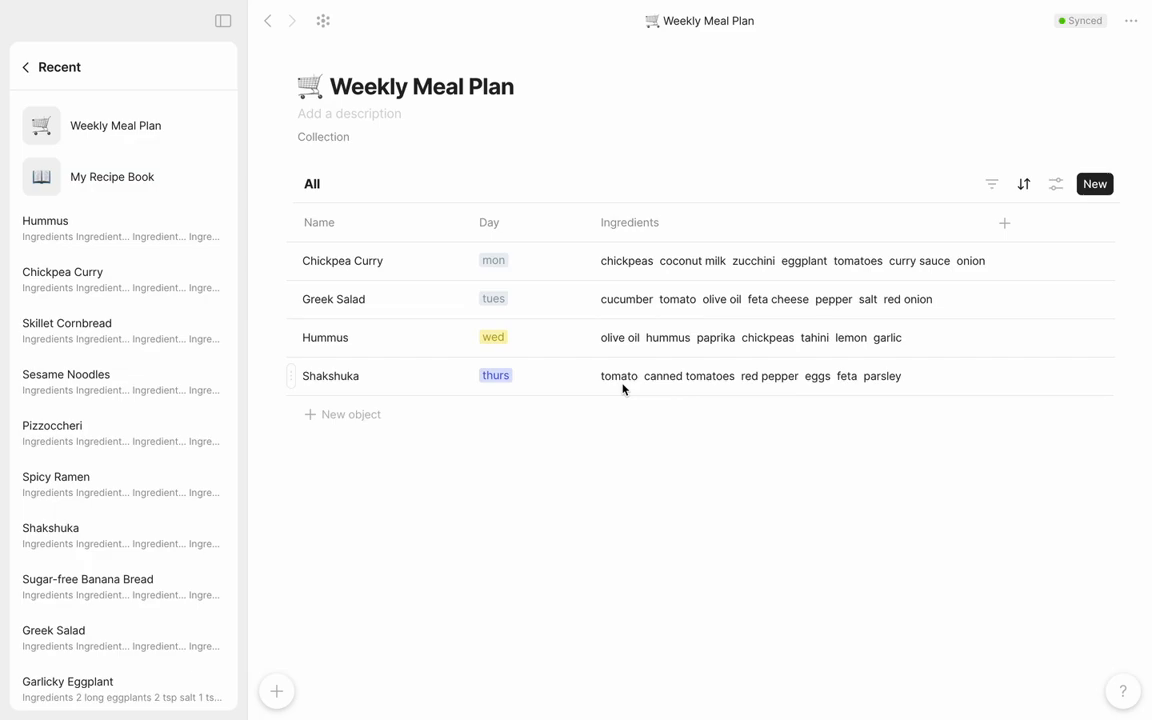
Open the chickpeas object from Chickpea Curry's ingredients and examine its connections in the graph view
left_click(638, 262)
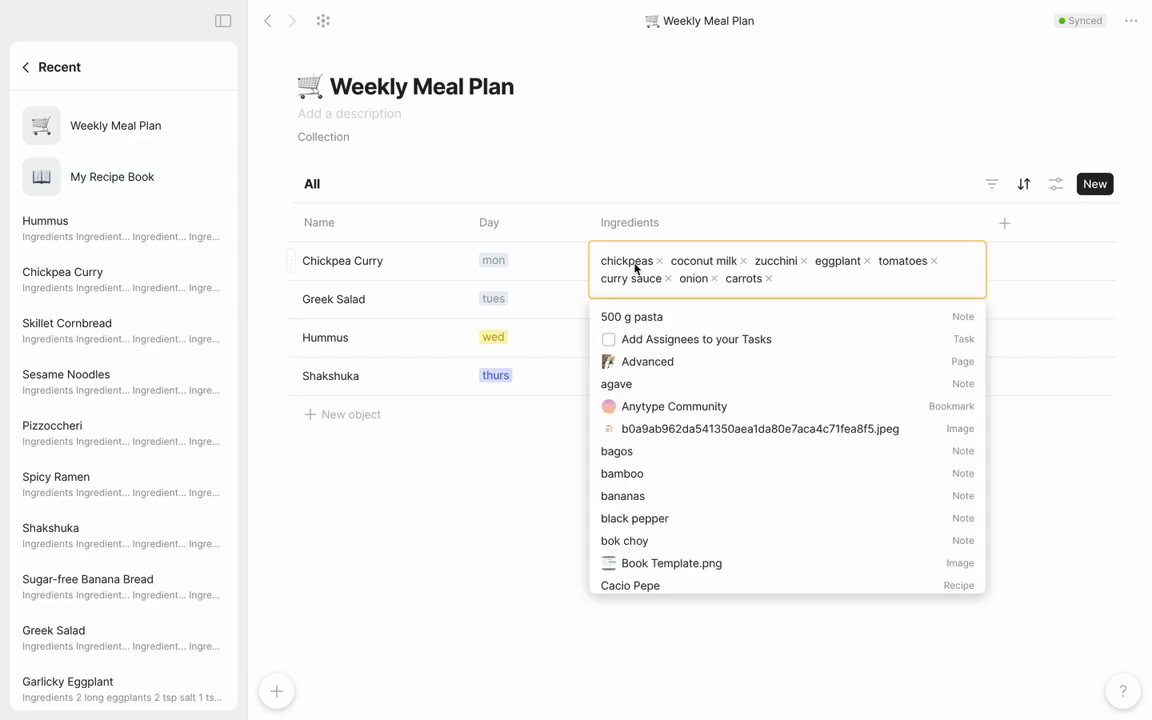
left_click(636, 262)
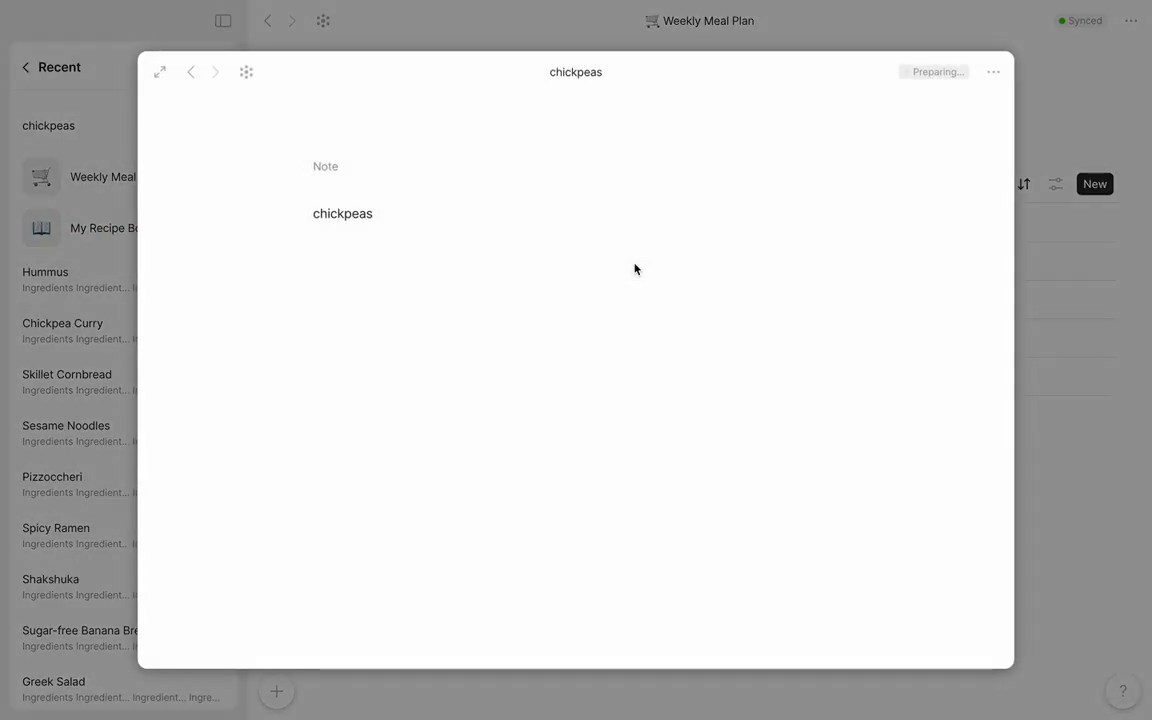
left_click(248, 72)
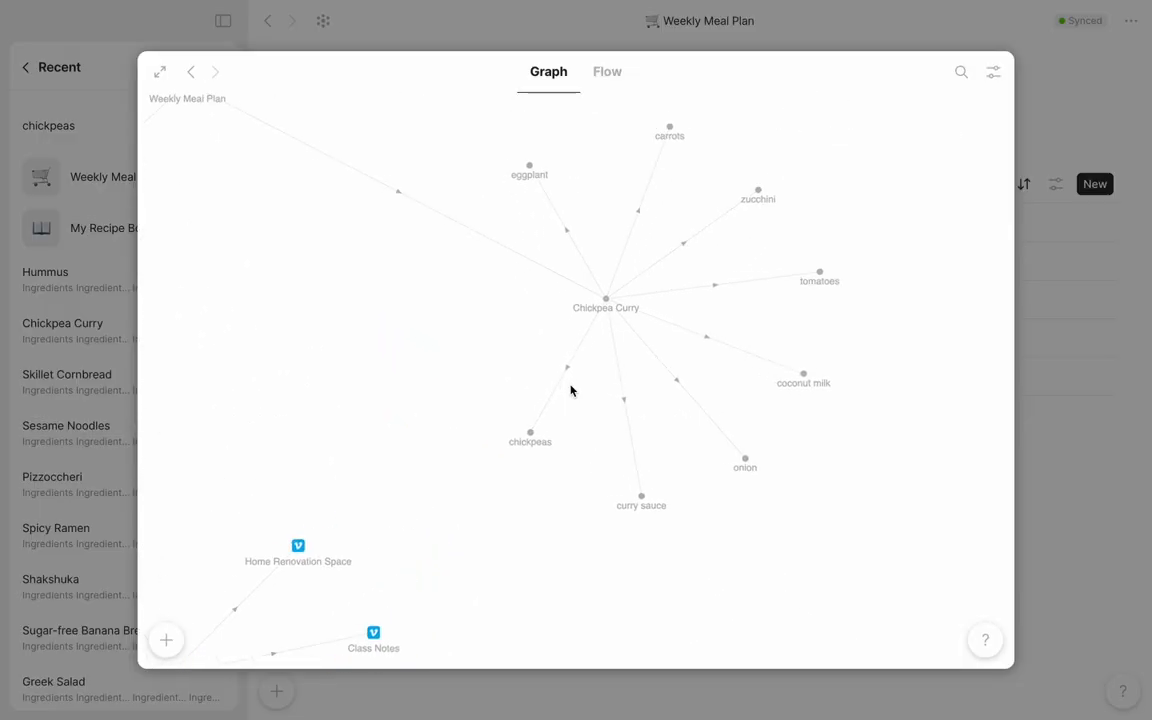
scroll(571, 390, "down", 5)
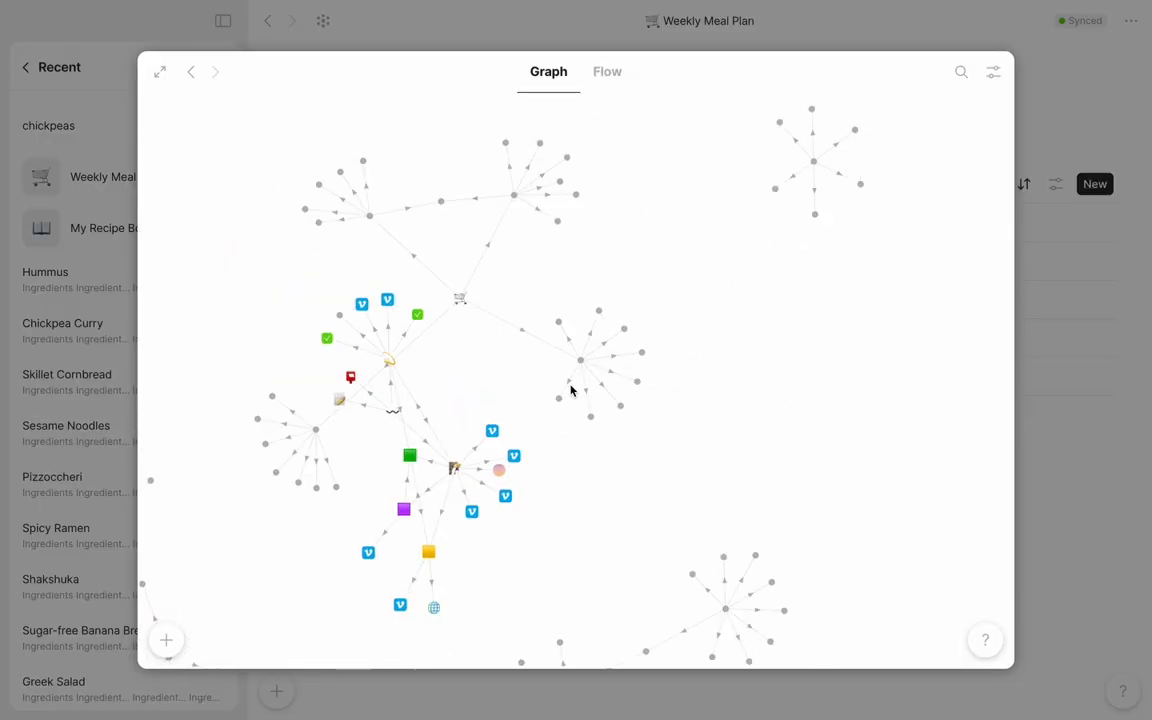